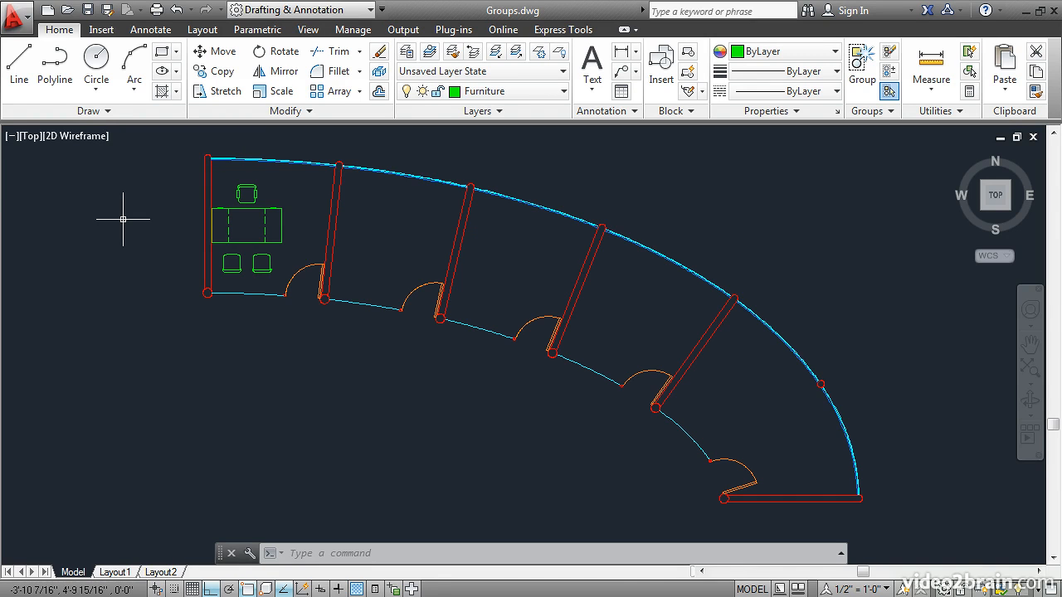
- Group the desk and its three chairs in the first office as one unnamed group
scroll(179, 195, "up", 4)
middle_click_drag(313, 204, 316, 242)
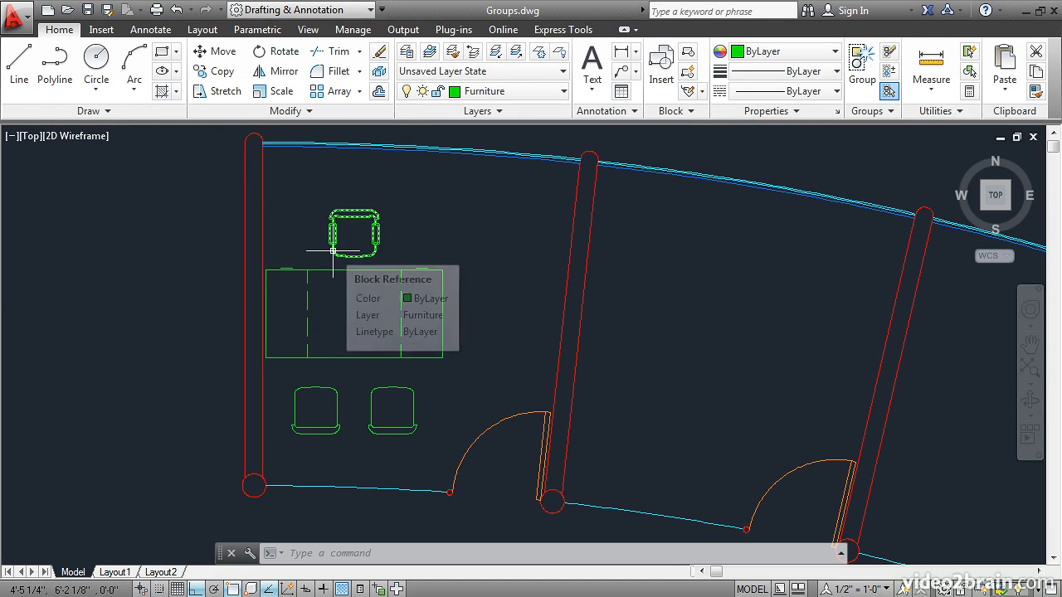
left_click(331, 271)
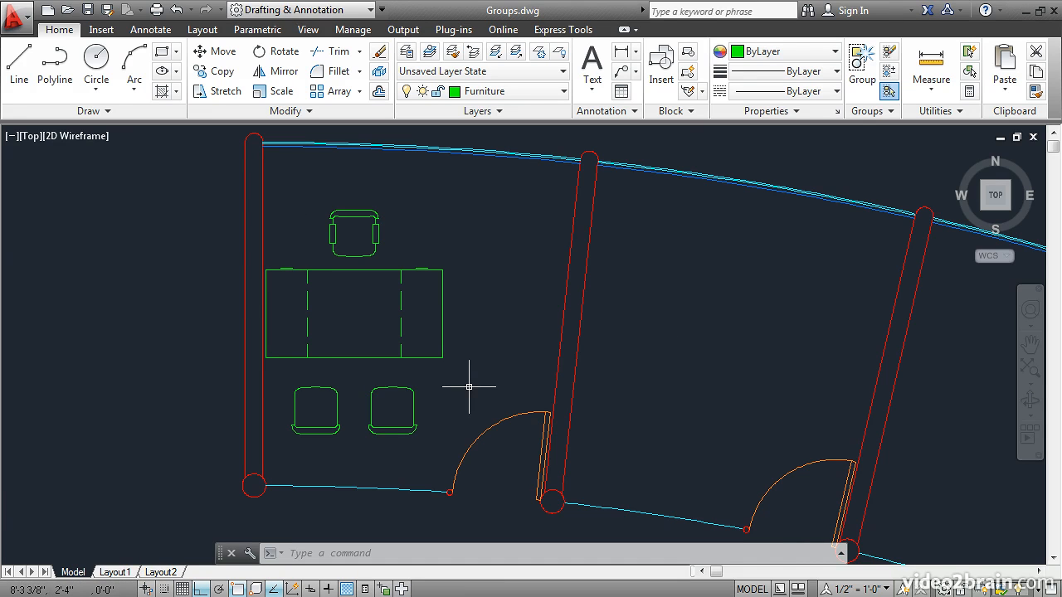
left_click(859, 70)
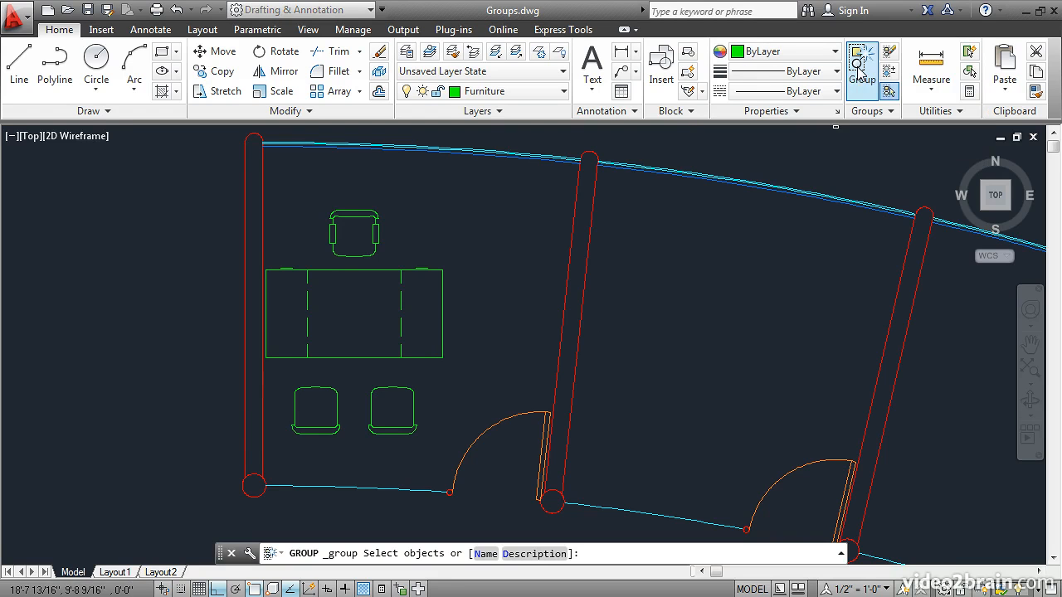
left_click(471, 413)
left_click(300, 238)
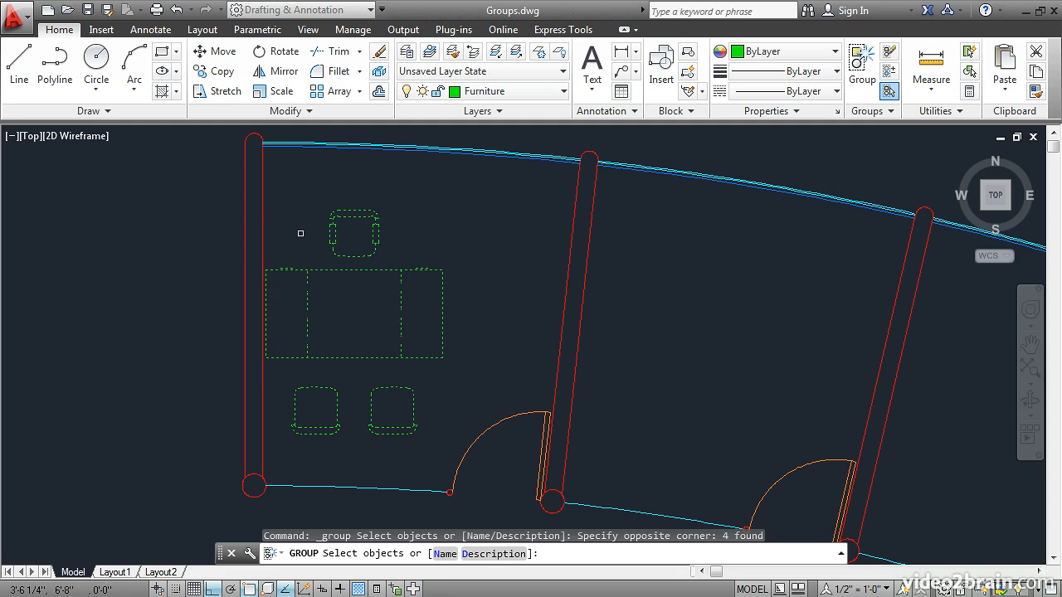
key("Return")
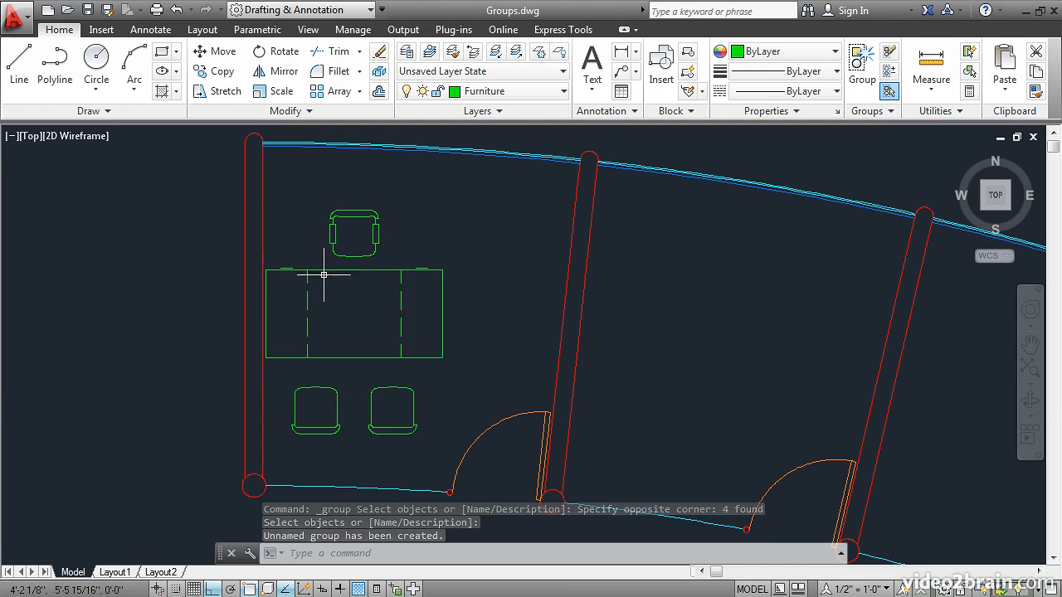
- Copy the furniture group from the first office into the second office, with Ortho turned off for free placement
mouse_move(400, 306)
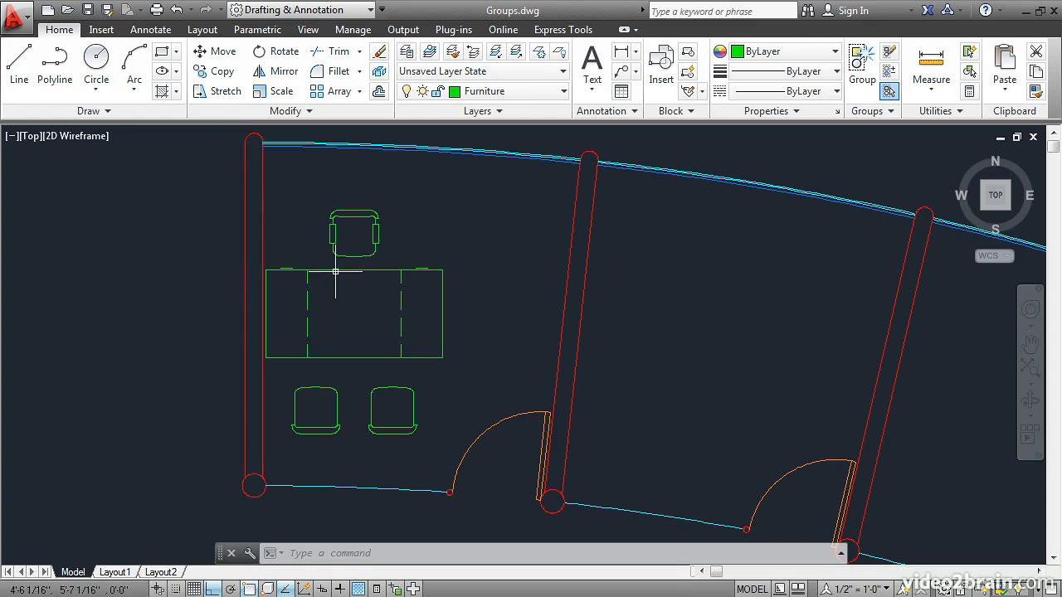
left_click(218, 73)
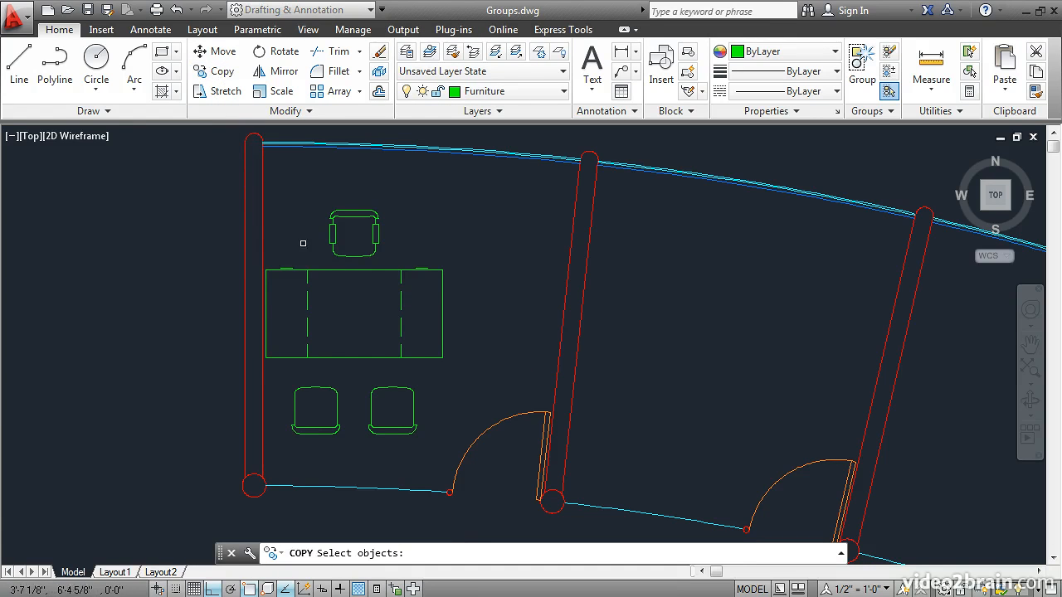
left_click(318, 270)
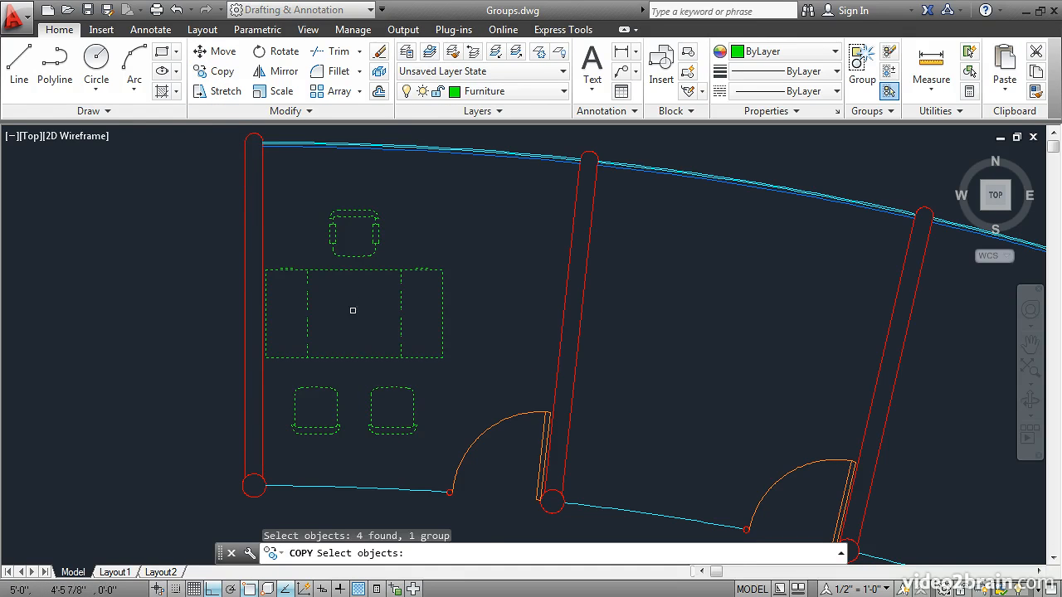
key("Return")
left_click(347, 313)
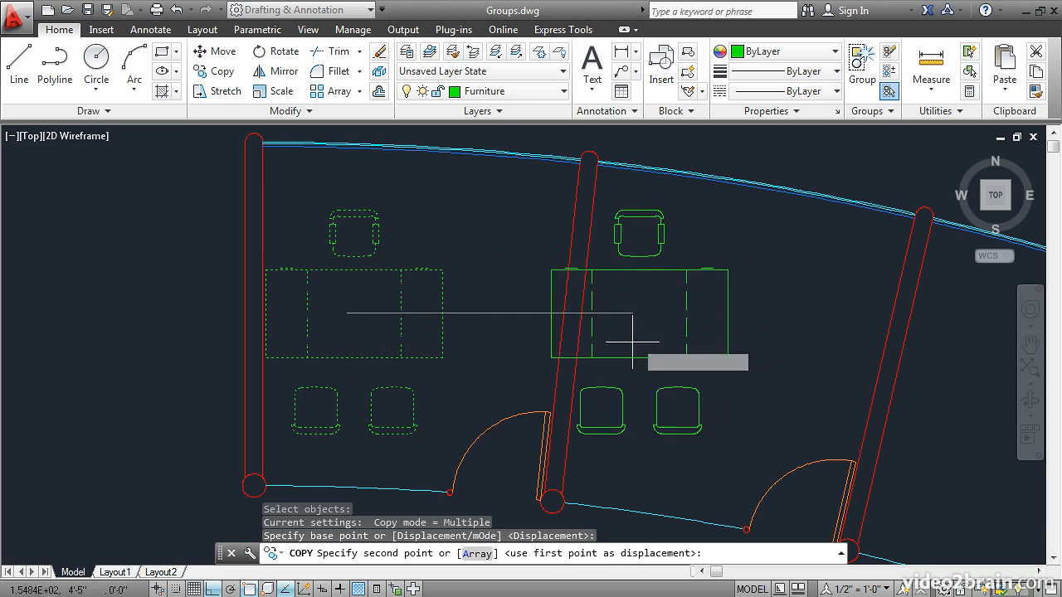
key("F8")
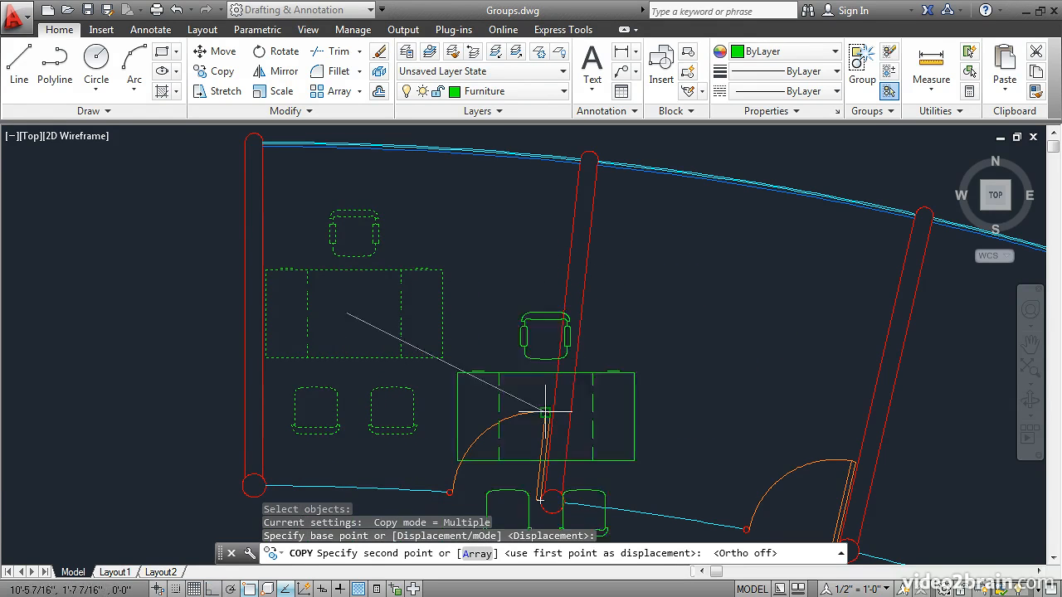
left_click(673, 327)
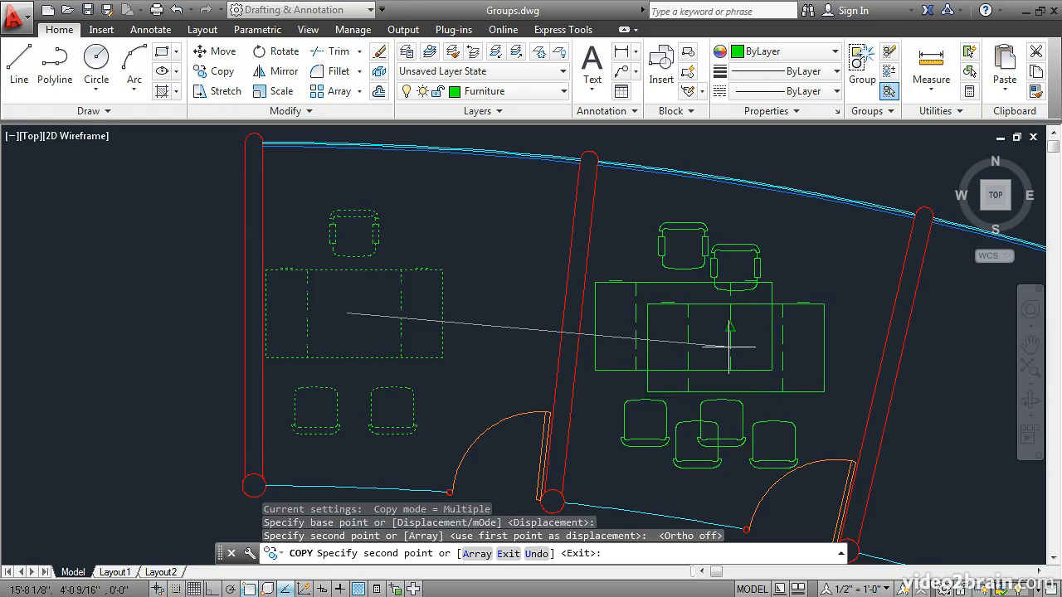
- Place further copies of the furniture group in the third, fourth and fifth offices and finish copying
scroll(735, 344, "down", 2)
left_click(891, 382)
middle_click_drag(866, 374, 405, 265)
left_click(626, 339)
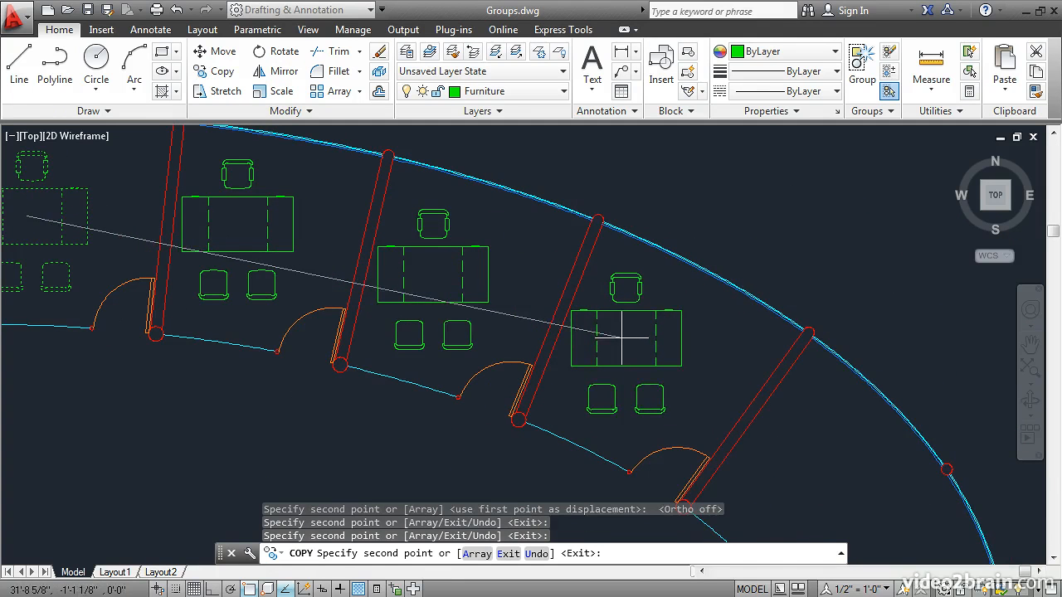
left_click(813, 456)
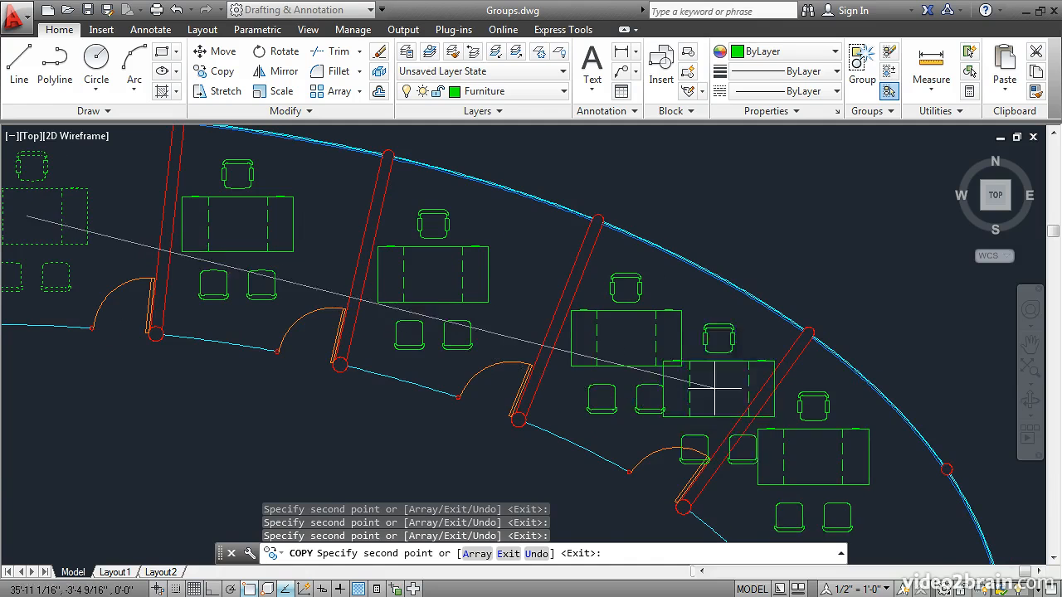
key("Return")
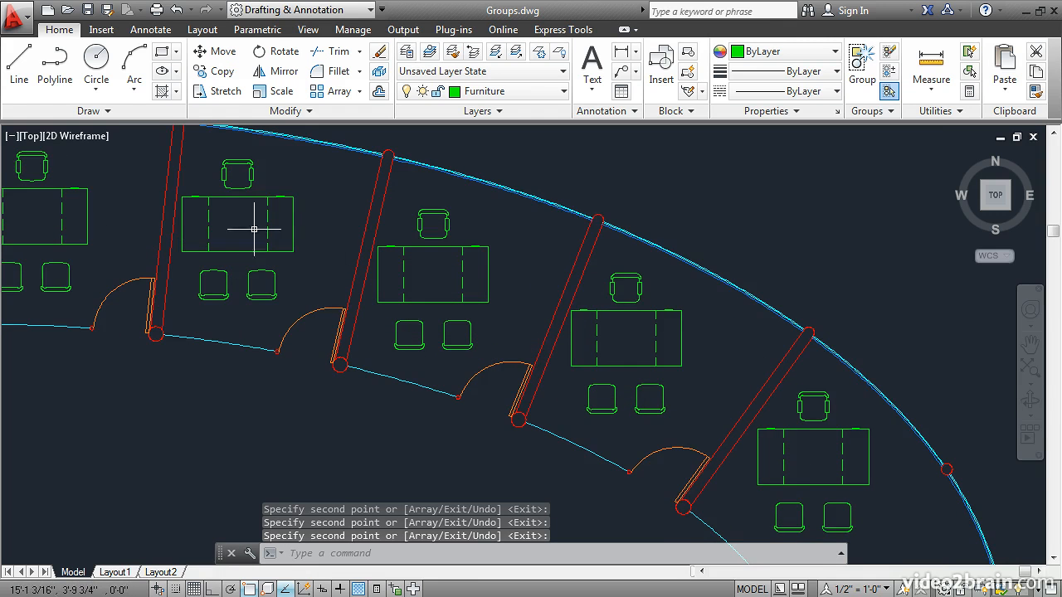
- Rotate the second office's furniture group slightly clockwise about its center grip to follow the slanted partition wall
middle_click_drag(254, 229, 476, 285)
scroll(476, 257, "up", 2)
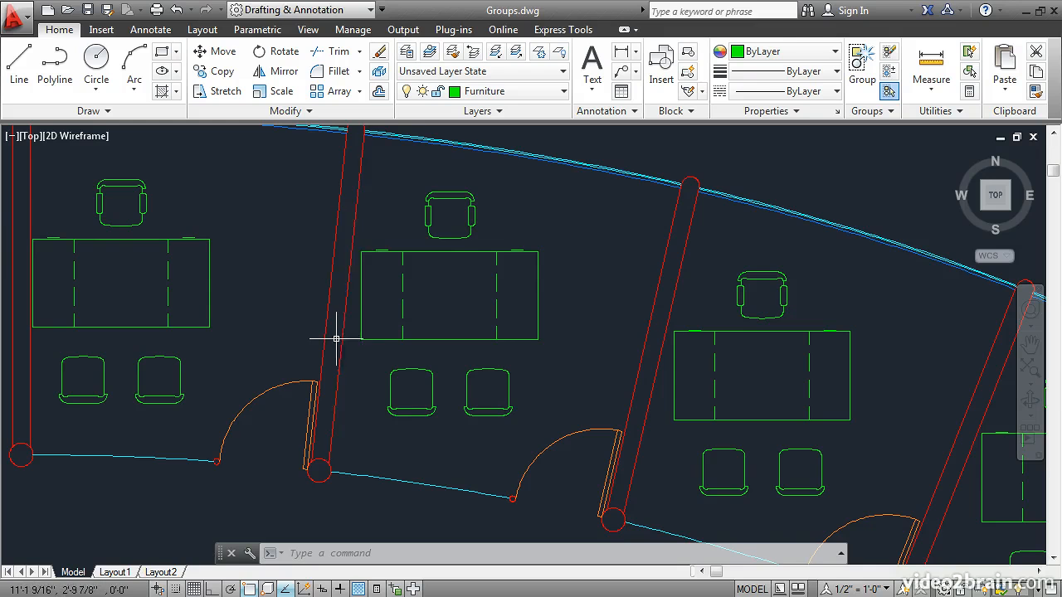
left_click(410, 298)
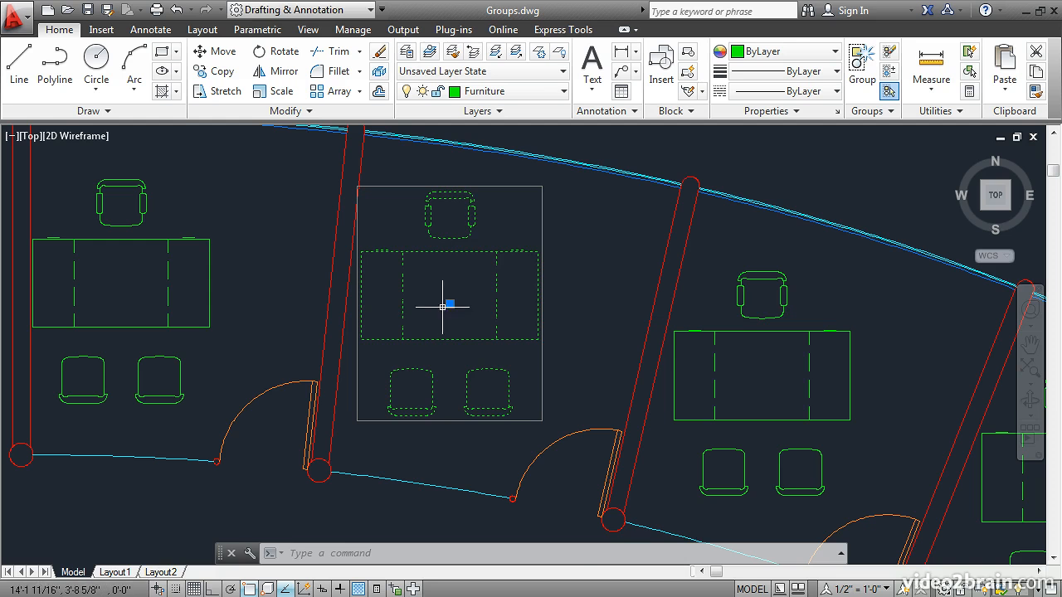
left_click(450, 304)
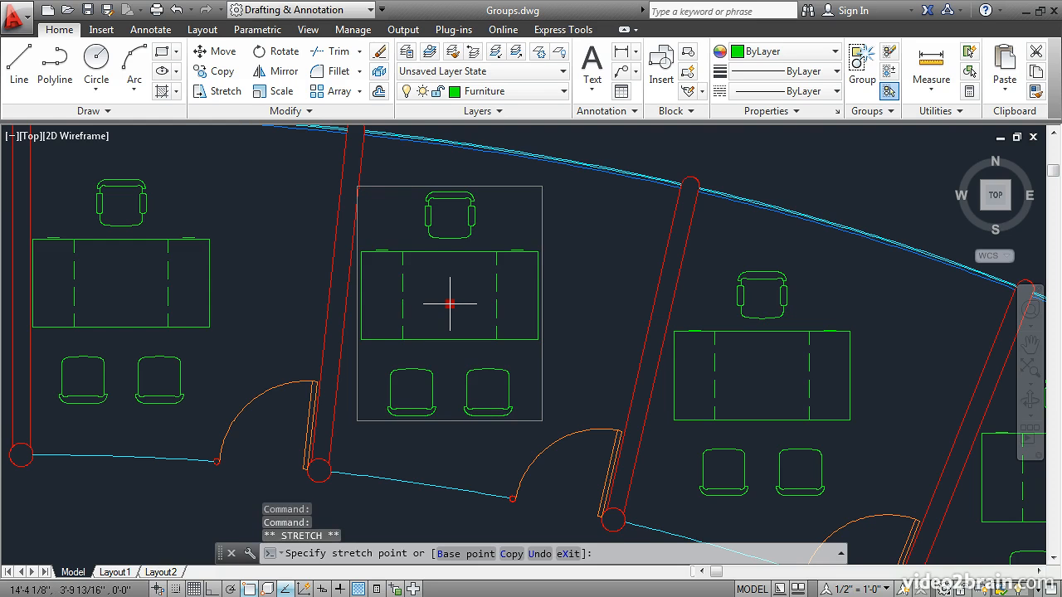
key("space")
key("space")
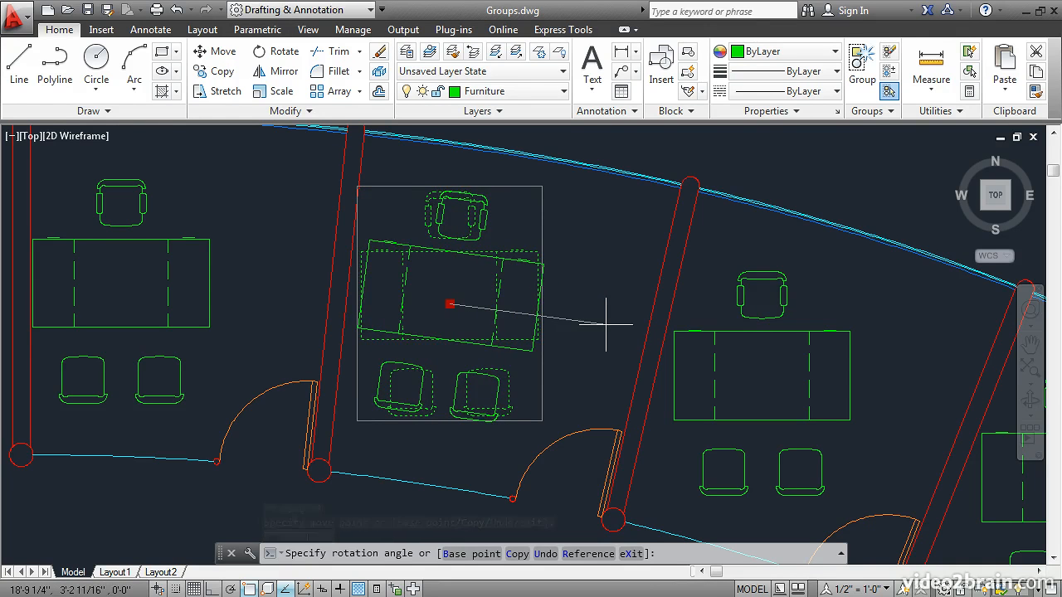
left_click(606, 323)
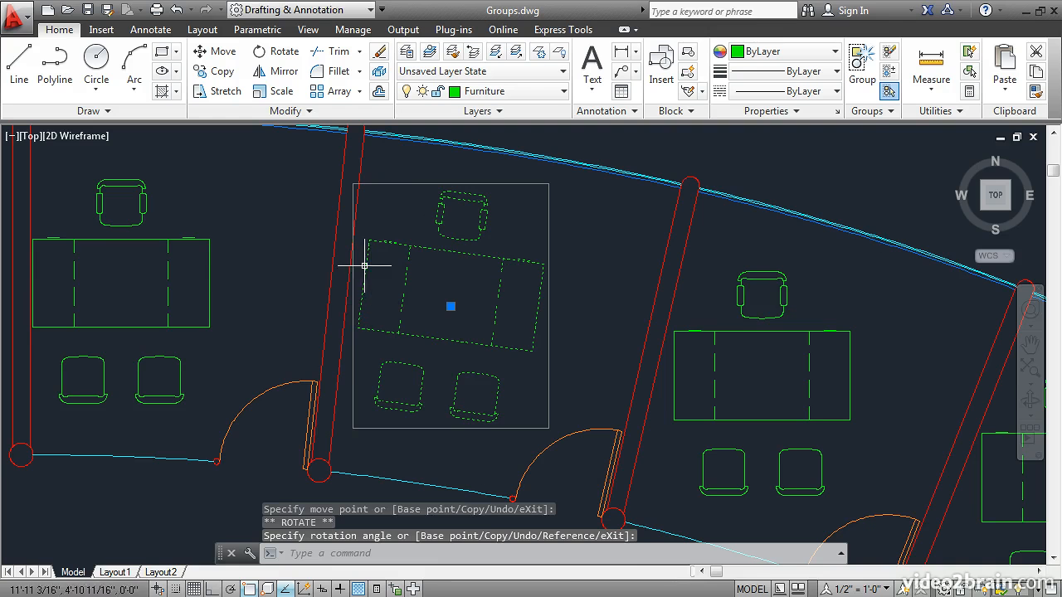
- Move the second office's furniture group by its grip so the desk sits against the left partition wall, and deselect it
left_click(451, 307)
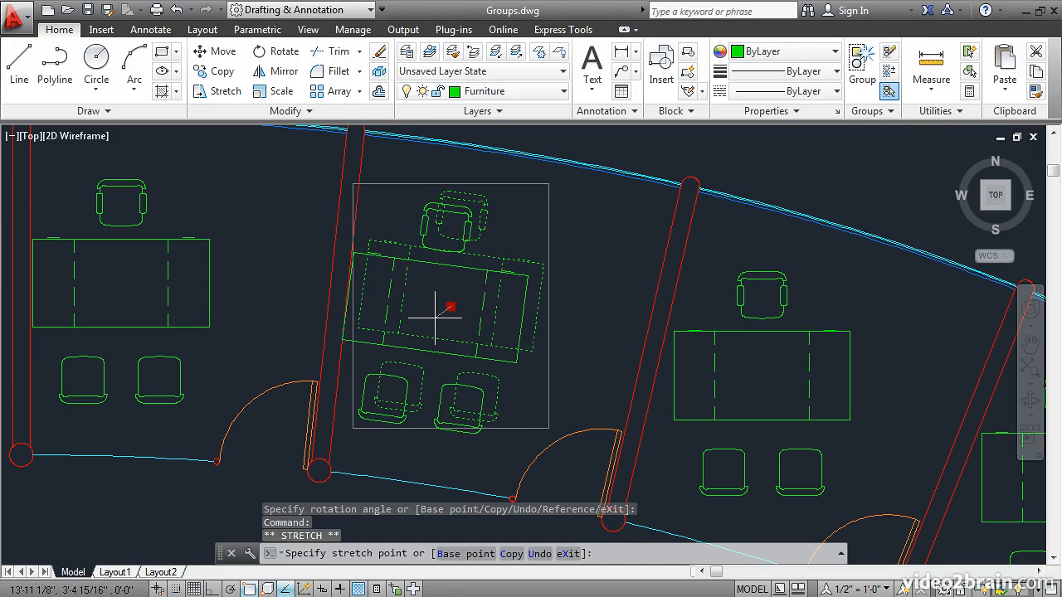
key("Escape")
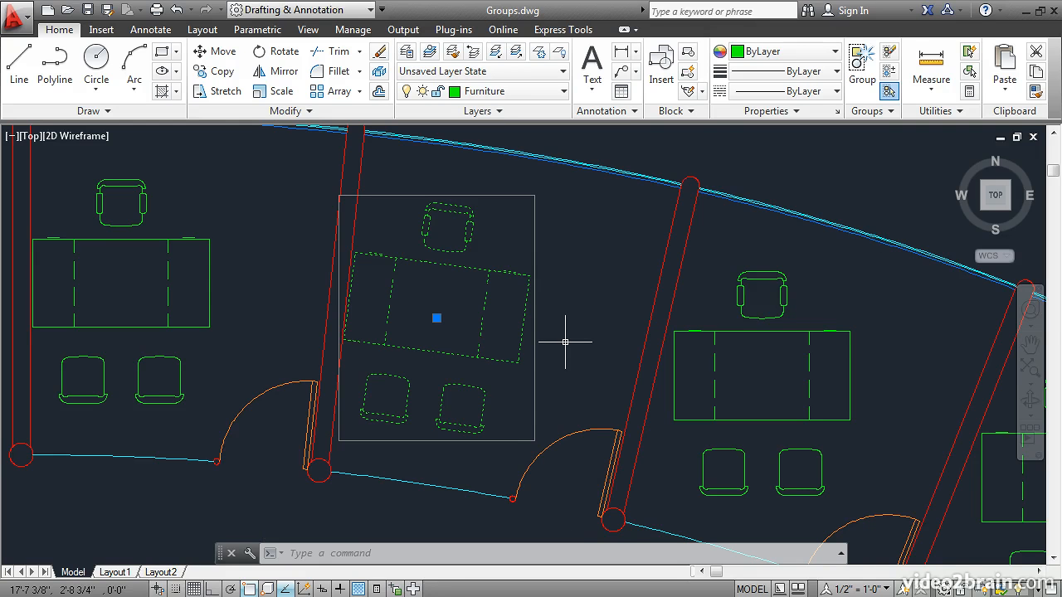
key("Escape")
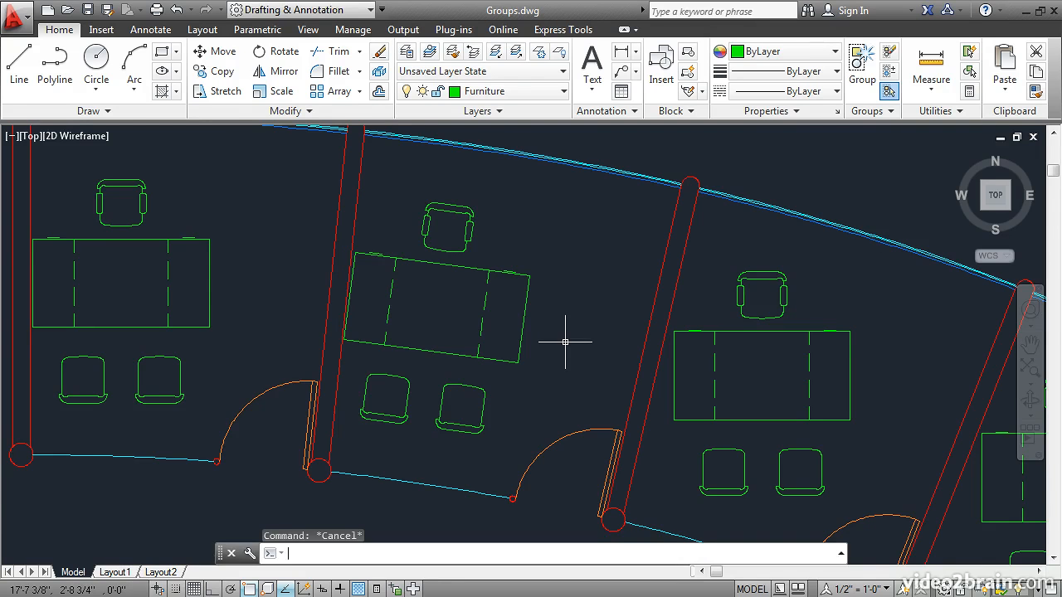
- Move the third office's furniture group from the desk's upper-left corner onto the edge of the left partition wall
mouse_move(590, 365)
middle_mouse_down()
mouse_move(448, 318)
mouse_move(420, 327)
middle_mouse_up()
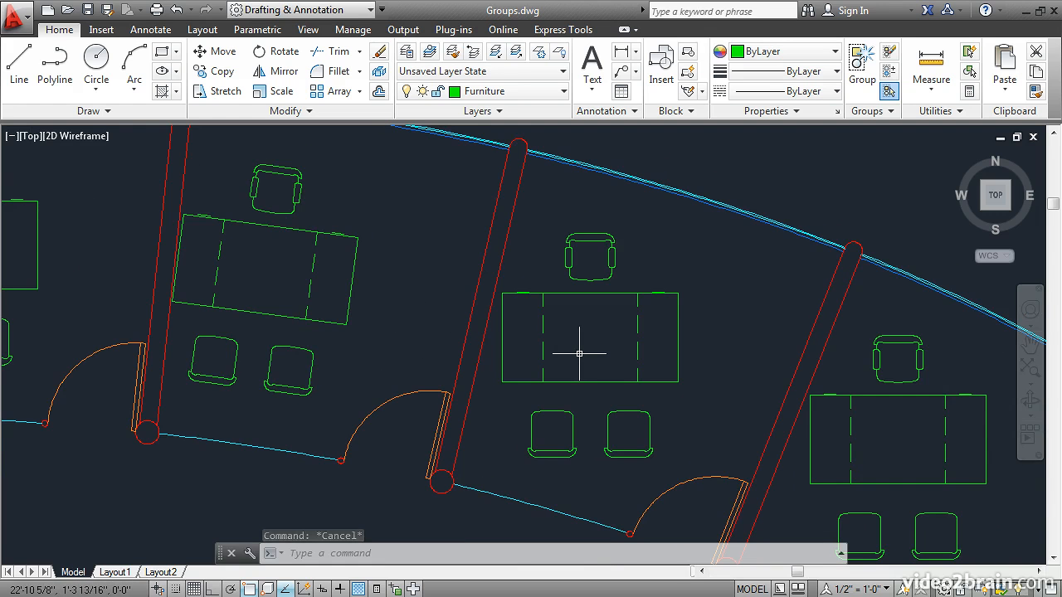
left_click(217, 51)
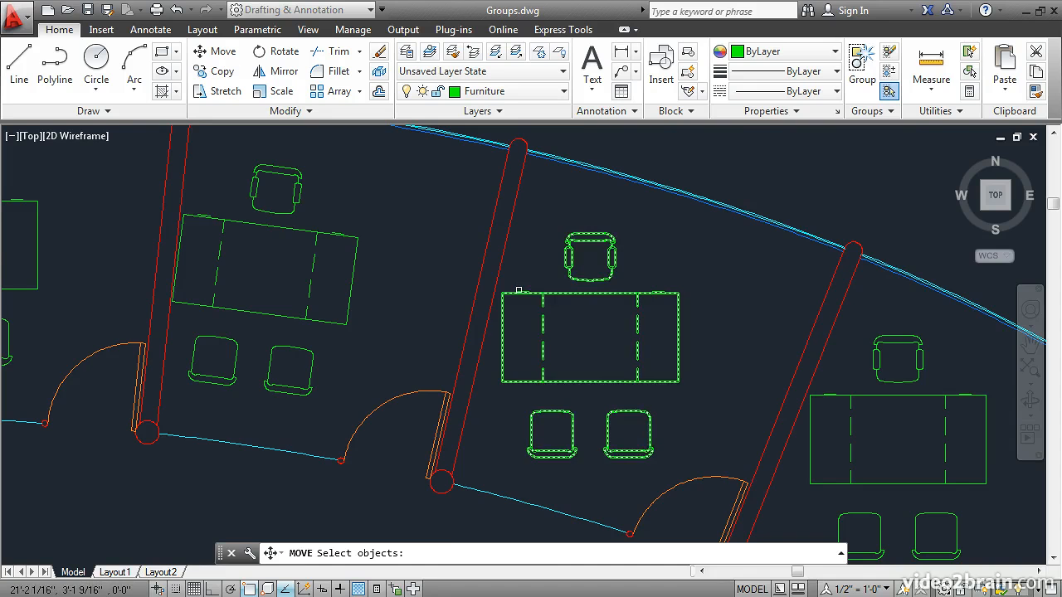
left_click(519, 307)
key("Return")
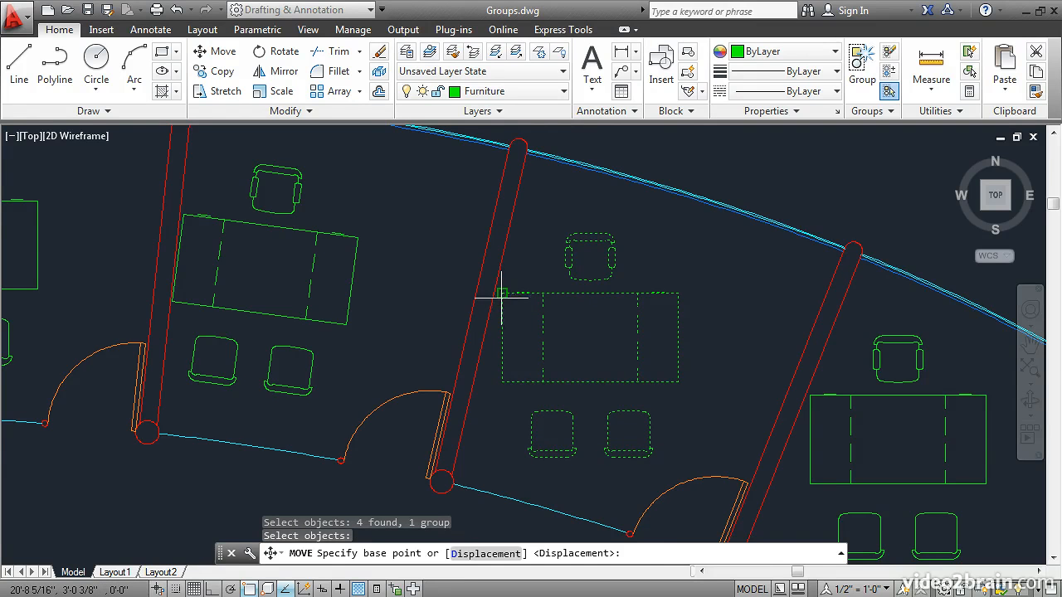
left_click(502, 293)
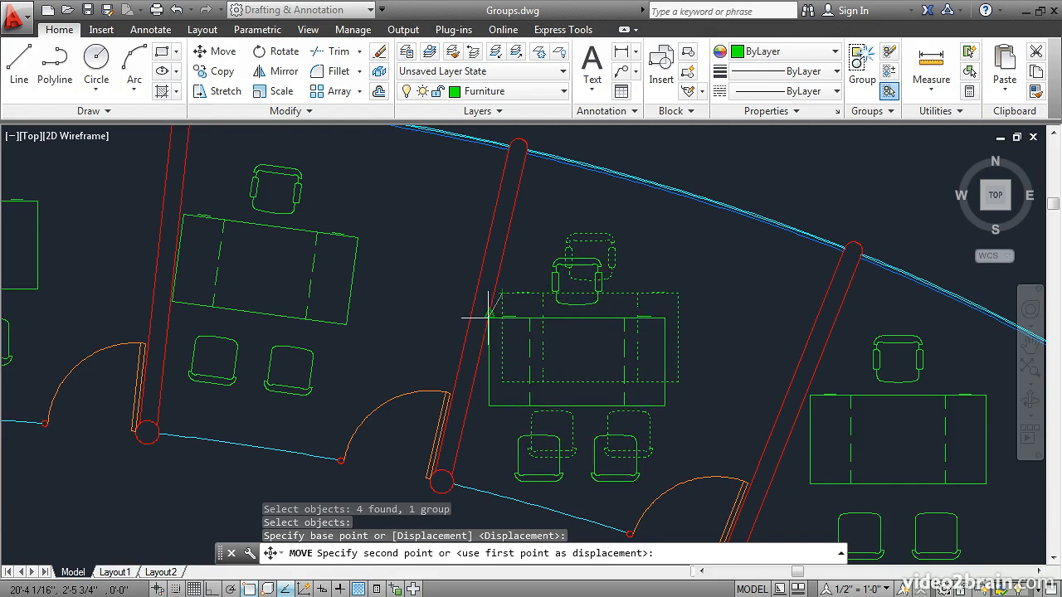
left_click(489, 314)
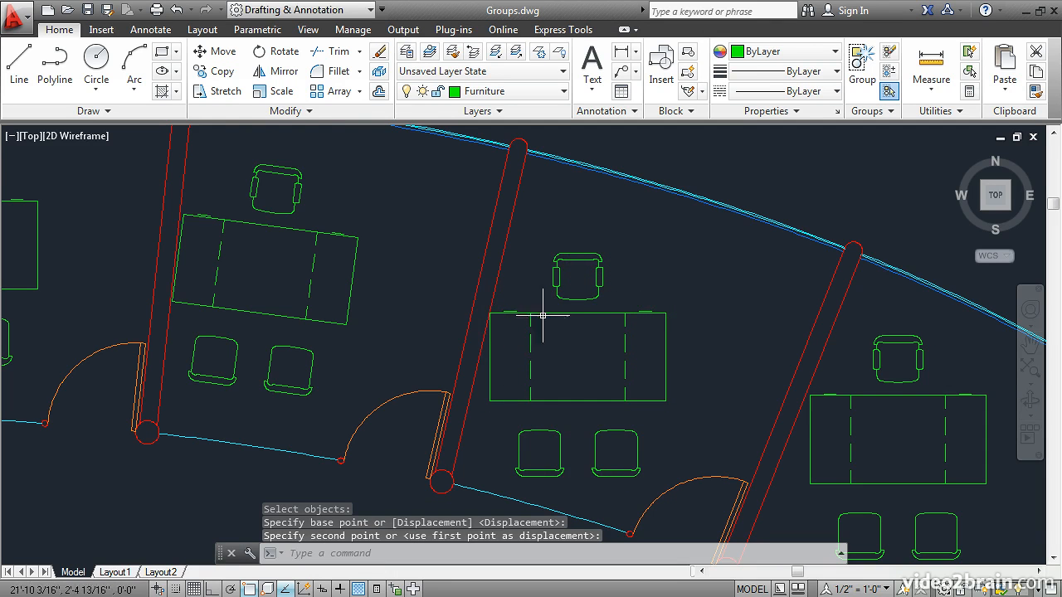
- Rotate the third office's furniture group about the desk's upper-left corner, using the Reference option to align the desk's left edge with the partition wall
left_click(282, 53)
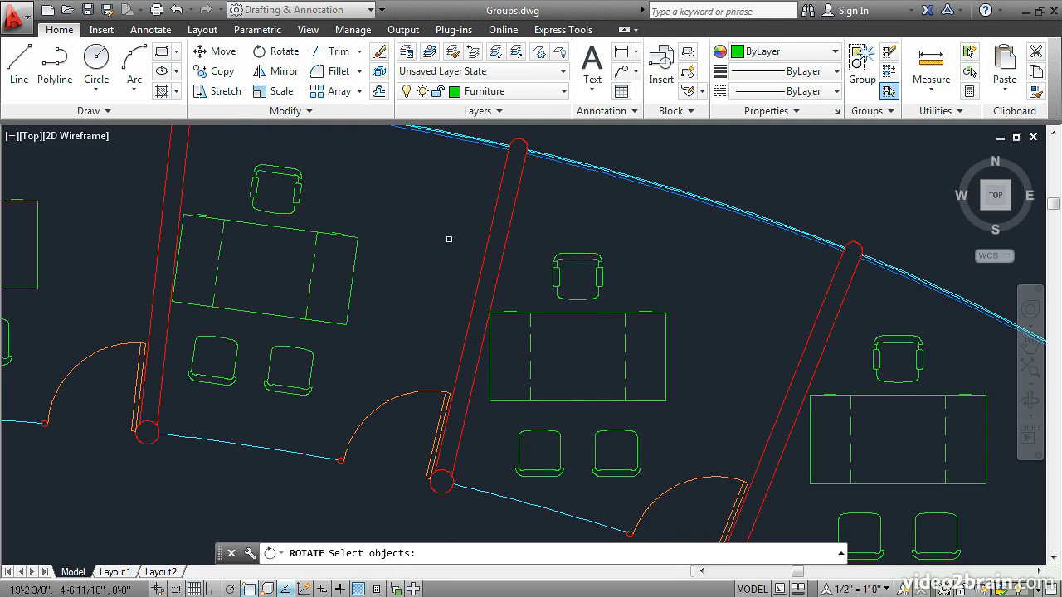
left_click(528, 313)
left_click(528, 313)
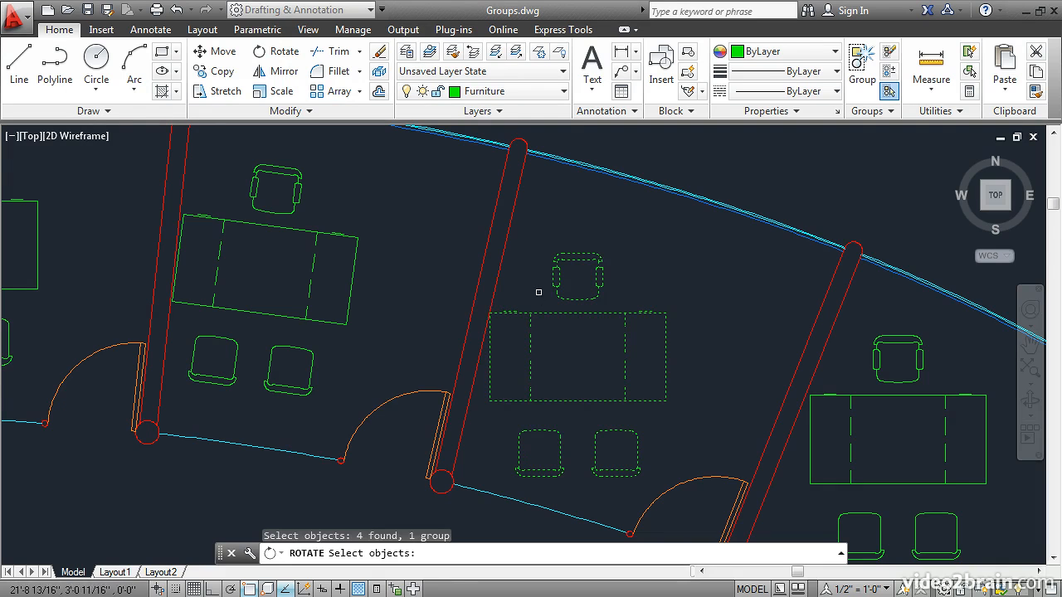
key("Return")
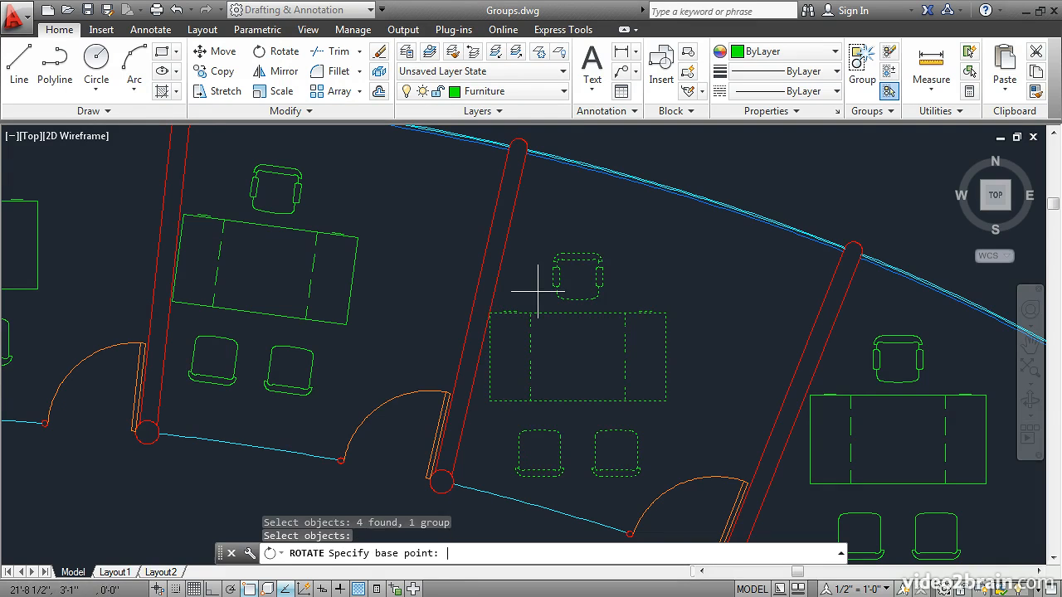
scroll(489, 313, "up", 4)
left_click(488, 312)
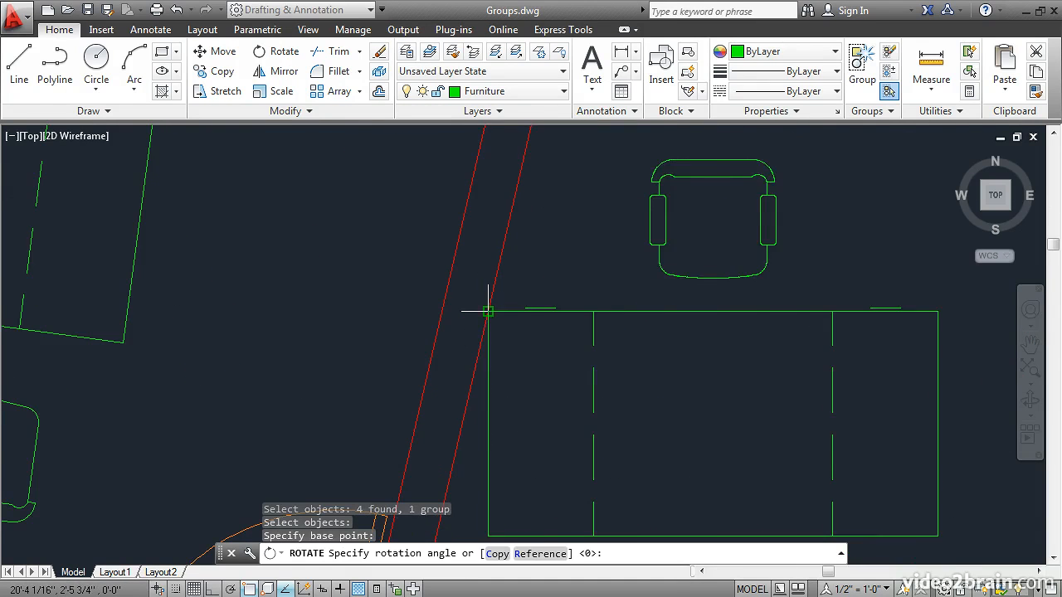
middle_click_drag(450, 315, 479, 230)
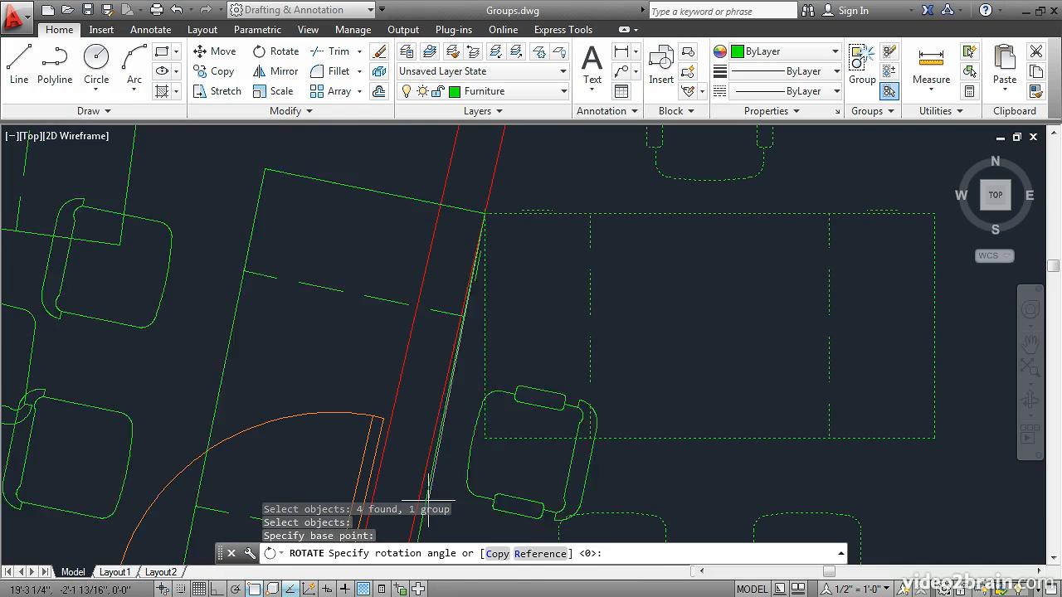
left_click(536, 555)
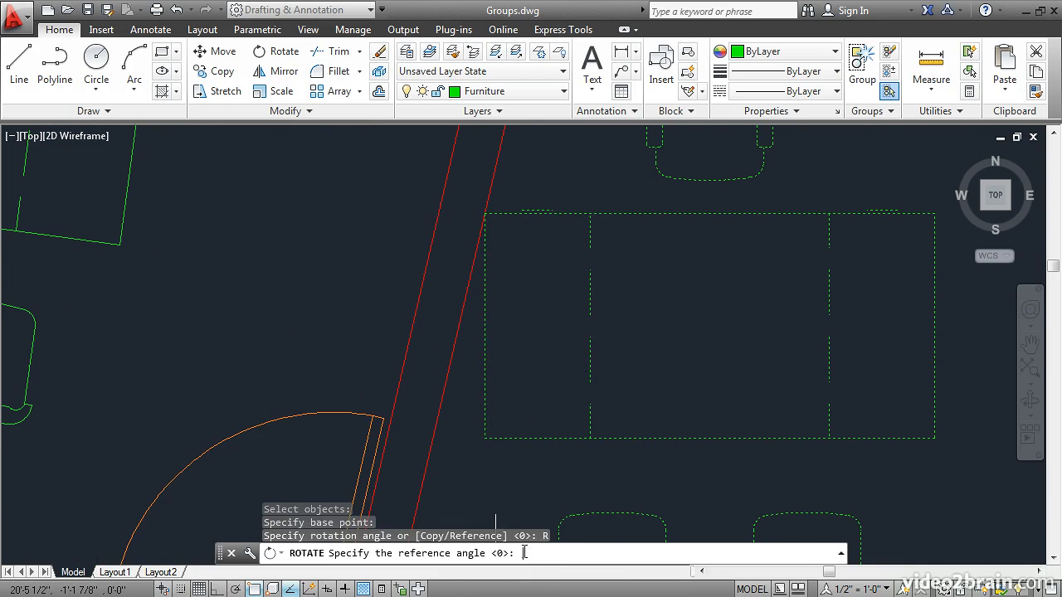
left_click(484, 213)
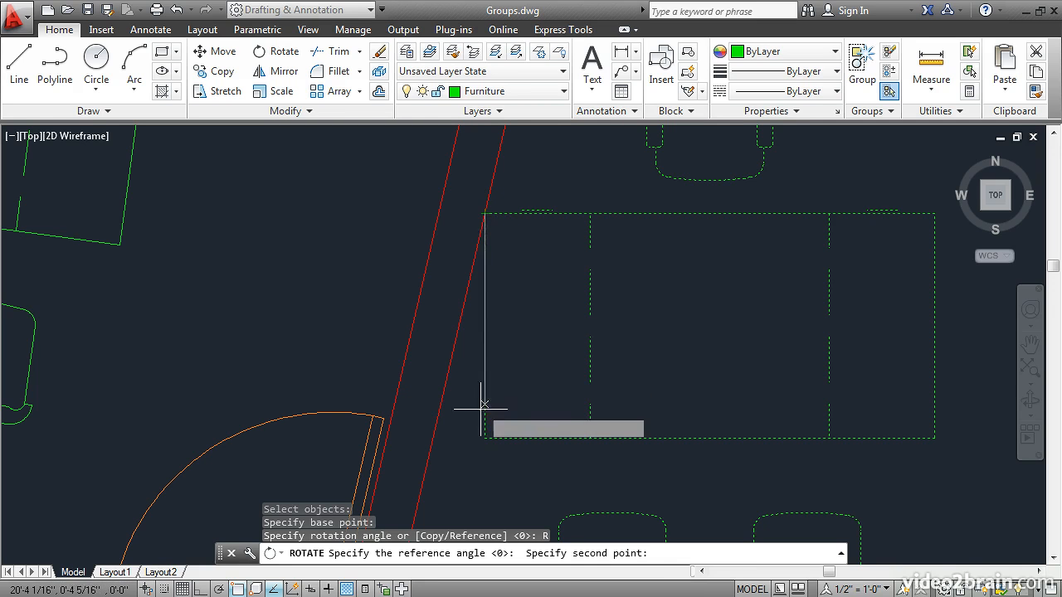
left_click(485, 438)
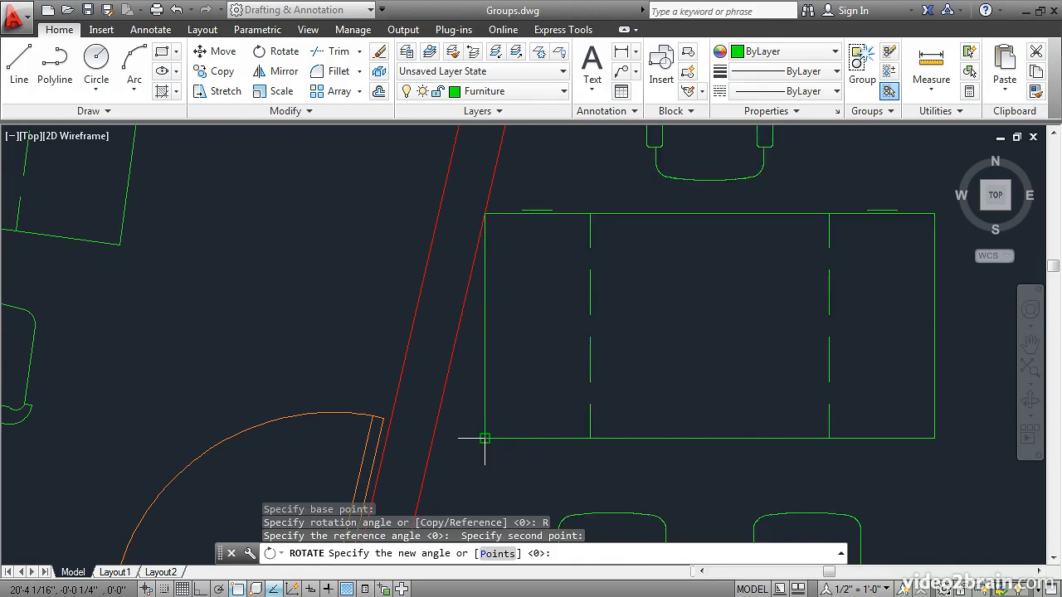
middle_click_drag(455, 438, 498, 298)
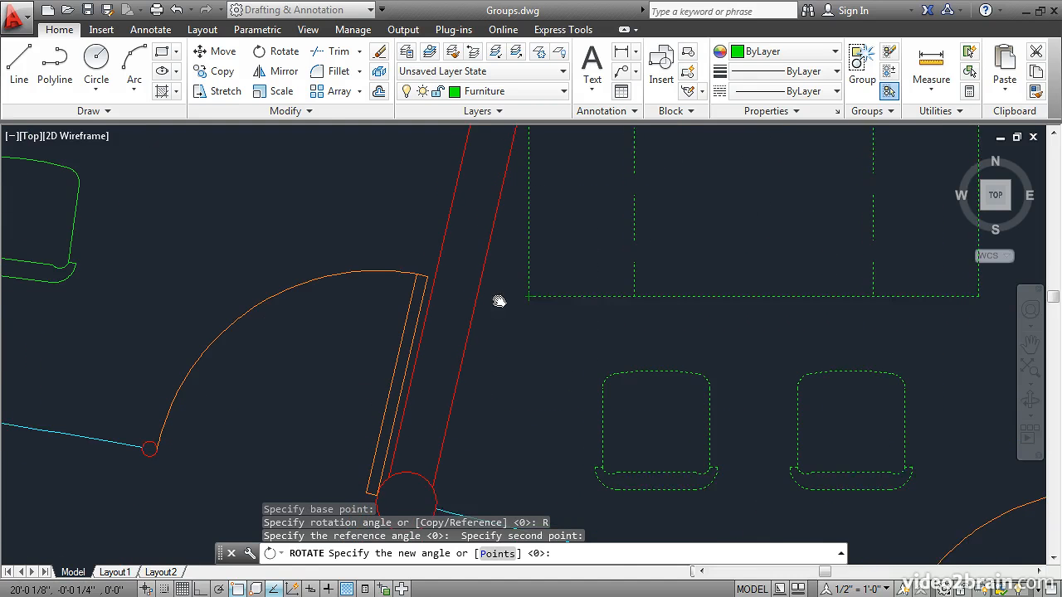
left_click(454, 390)
scroll(493, 382, "down", 5)
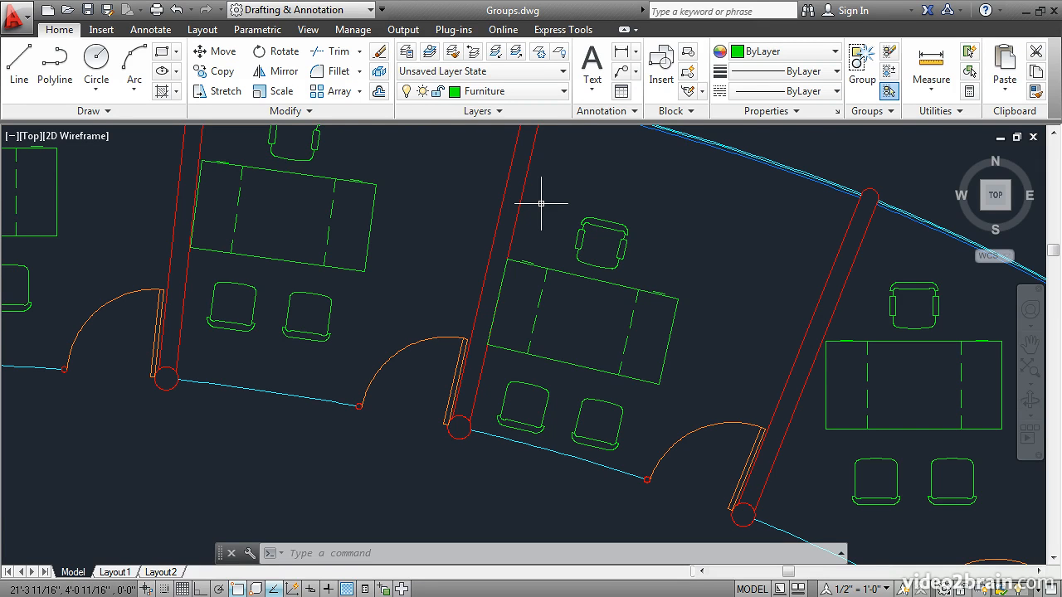
- Align the UCS to the third office's left partition wall line with the Object option
type("ucs")
key("Return")
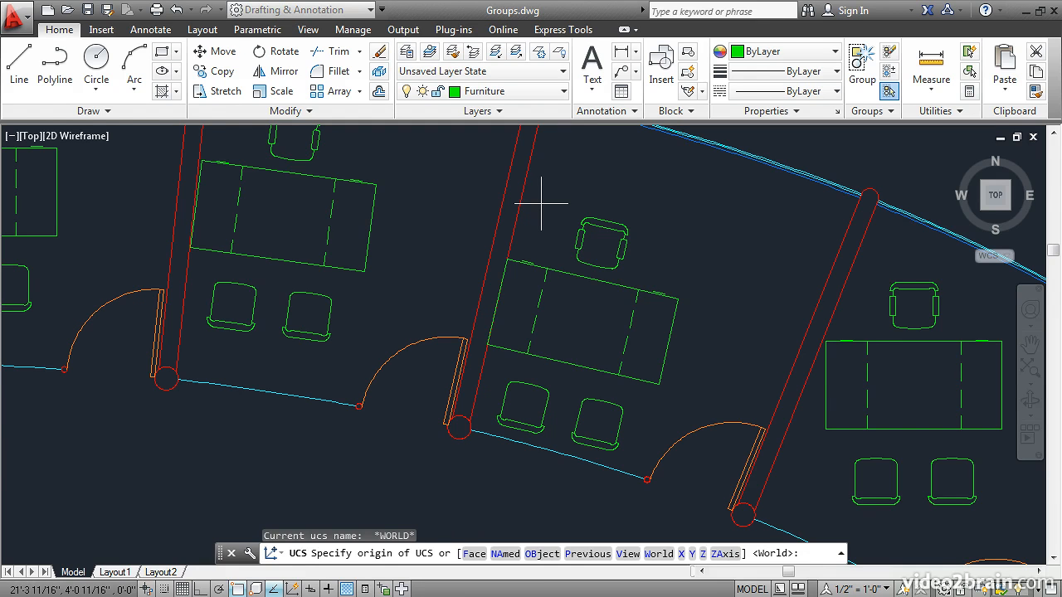
left_click(541, 553)
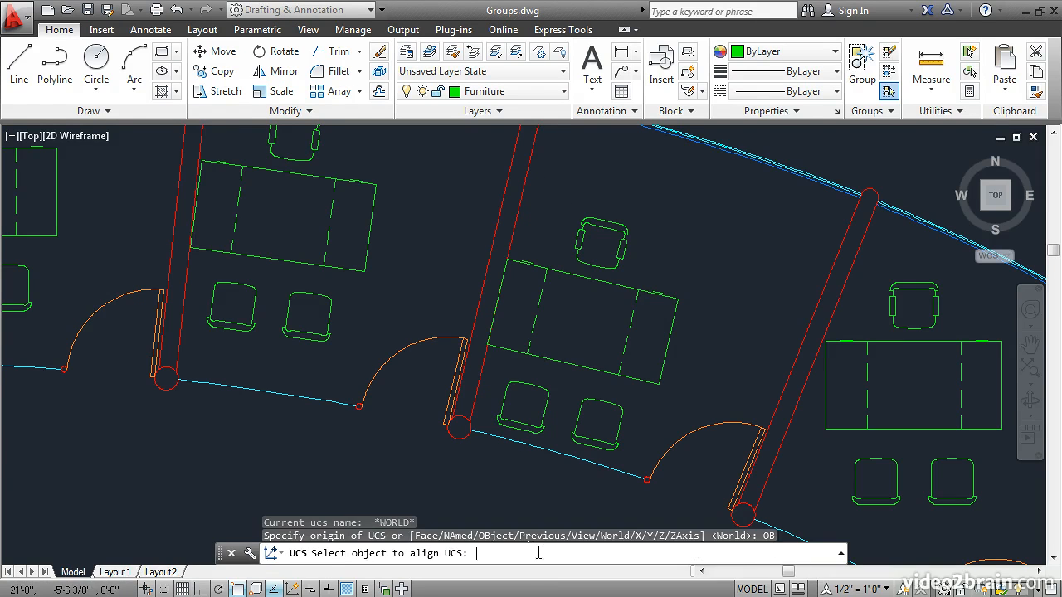
left_click(481, 379)
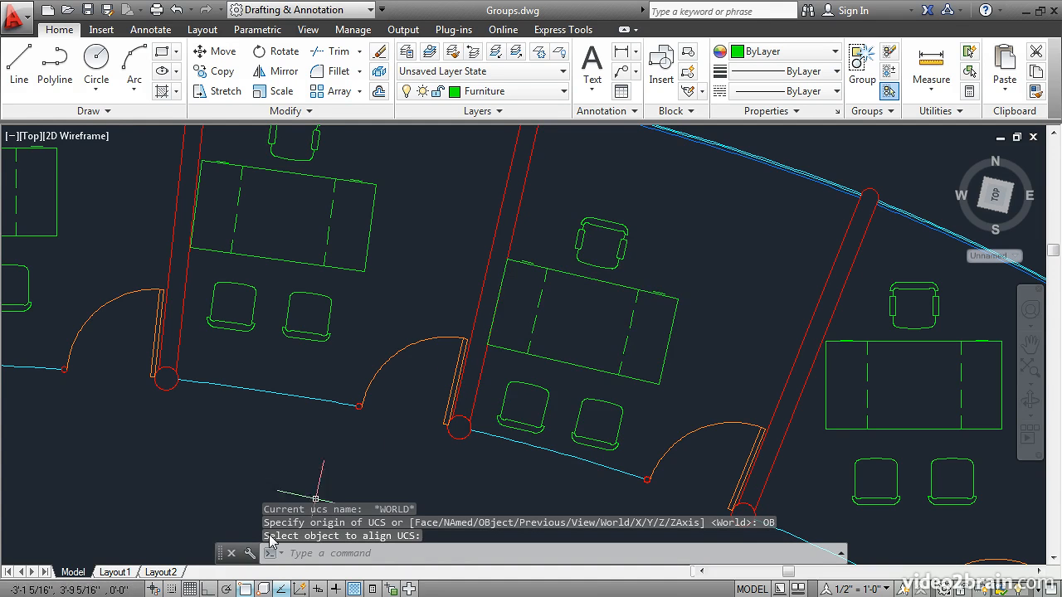
- Turn on Ortho and move the third office's furniture group along the partition wall toward the curved outer wall
left_click(210, 589)
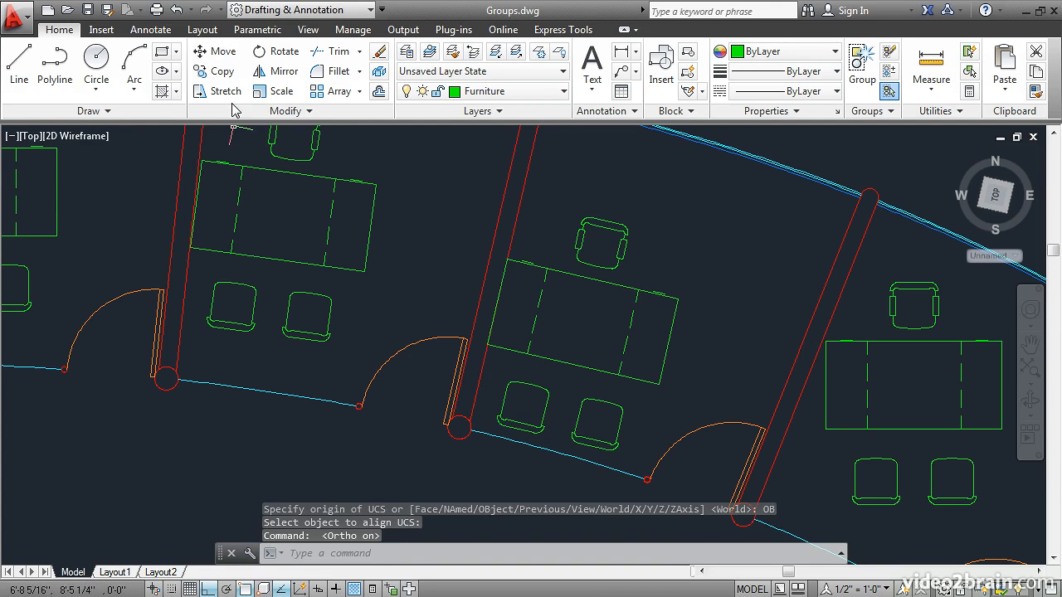
left_click(223, 52)
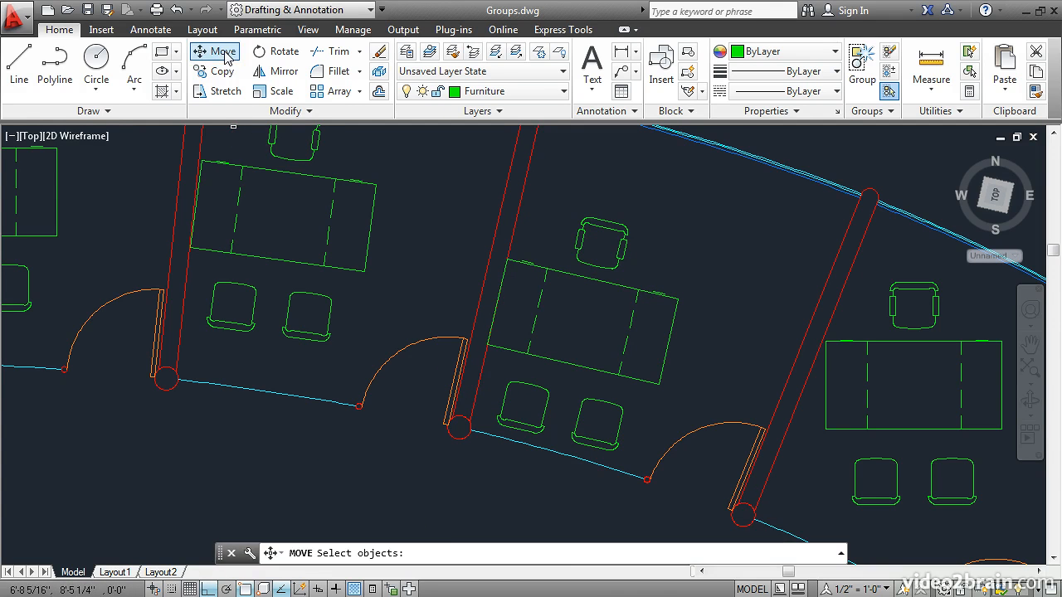
left_click(559, 270)
key("Return")
left_click(692, 354)
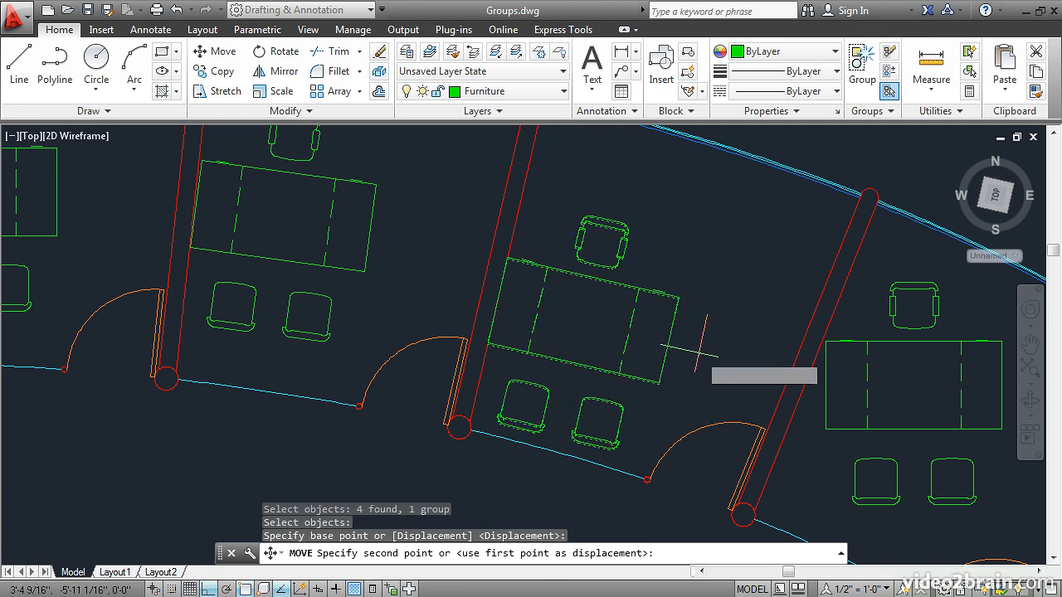
left_click(727, 327)
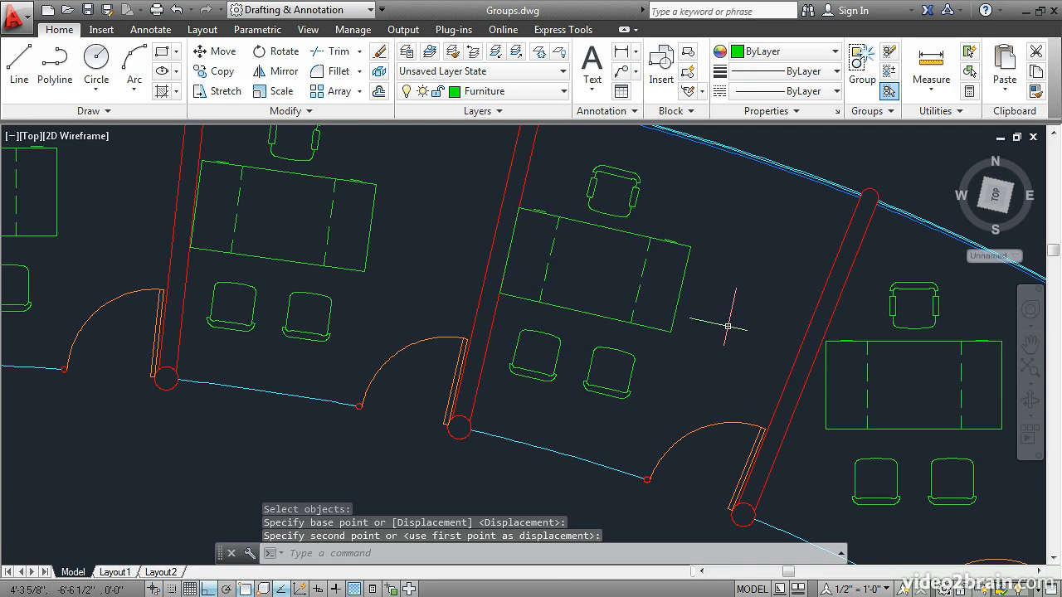
- Move the third office's furniture group 1 inch perpendicularly away from the left partition wall
key("Return")
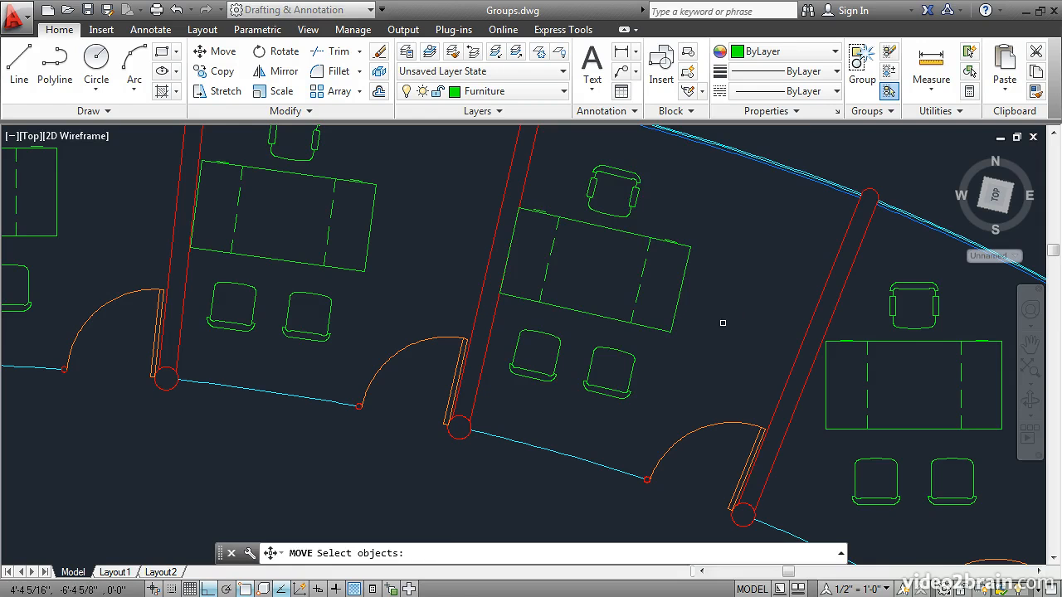
left_click(683, 275)
key("Return")
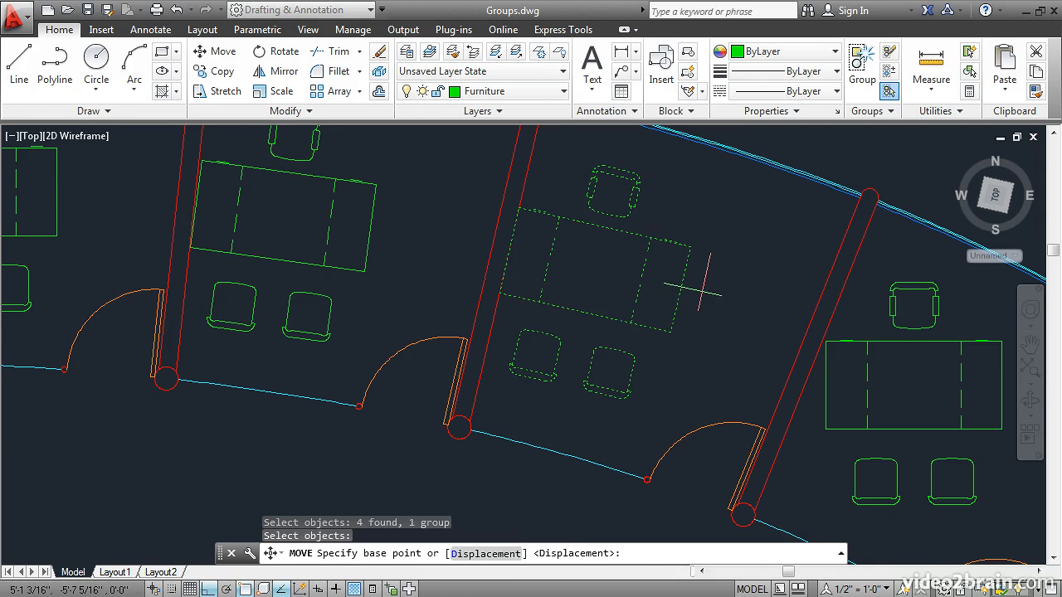
left_click(702, 286)
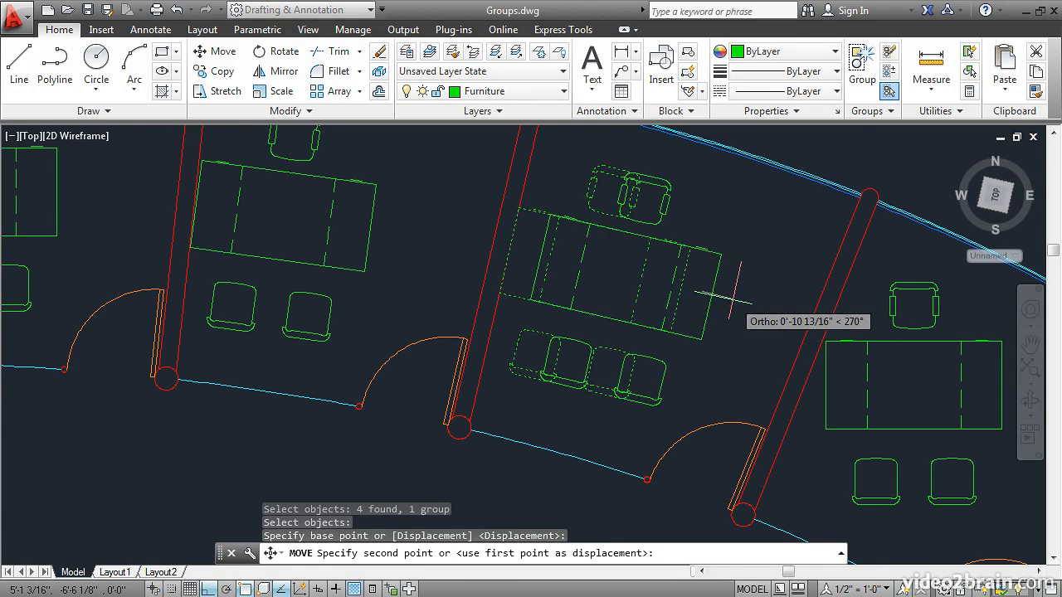
type("1")
key("Return")
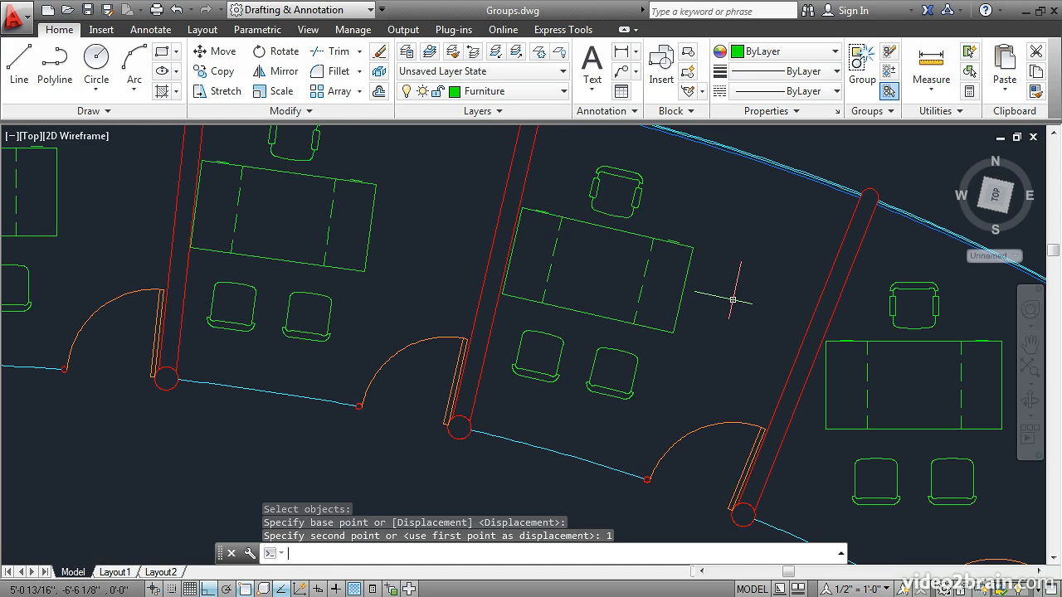
- Reset the UCS to World
type("ucs")
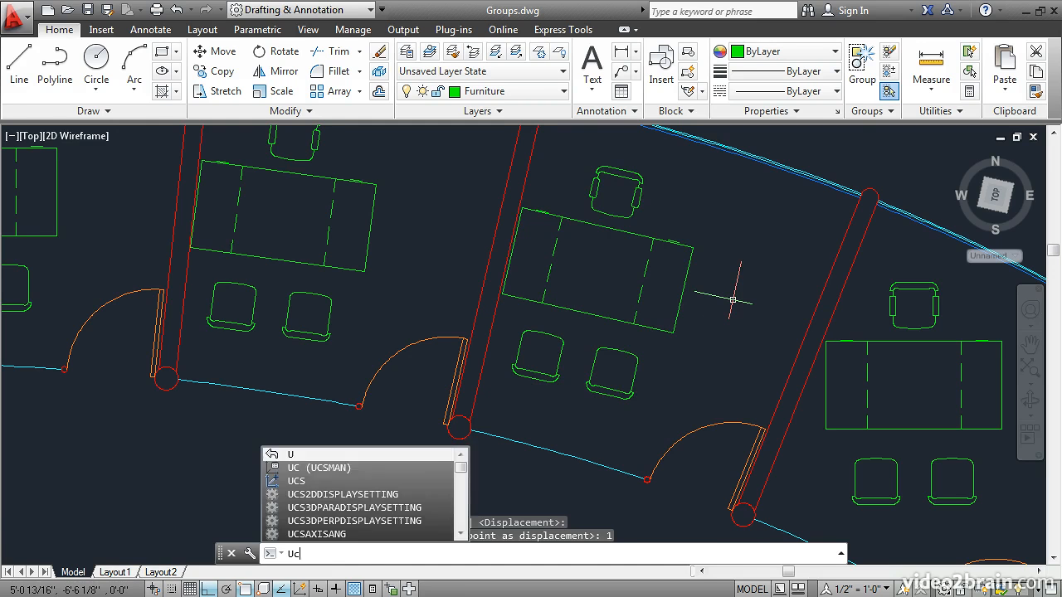
key("Return")
key("Return")
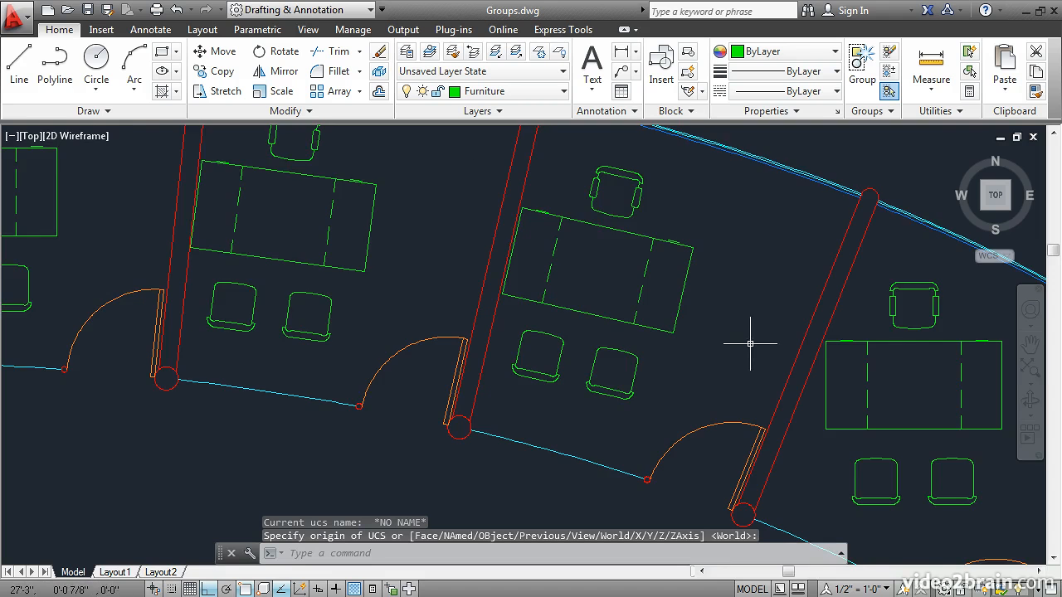
- With Ortho off, rotate the fourth office's furniture group clockwise about its center grip to follow the slanted wall, and move its desk against that wall
scroll(753, 344, "down", 3)
middle_click_drag(644, 301, 522, 253)
scroll(536, 253, "up", 2)
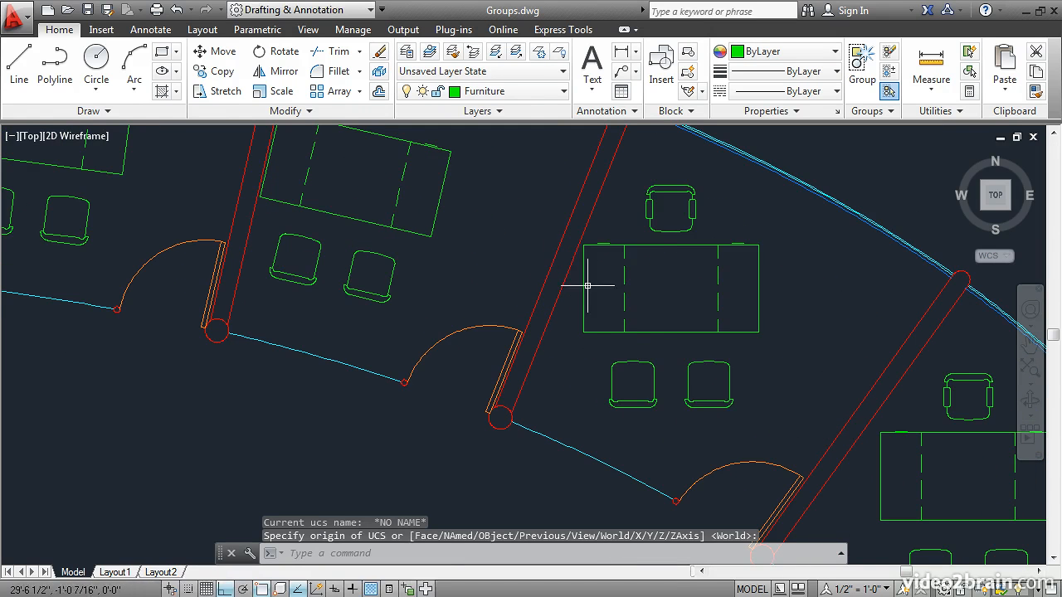
left_click(636, 244)
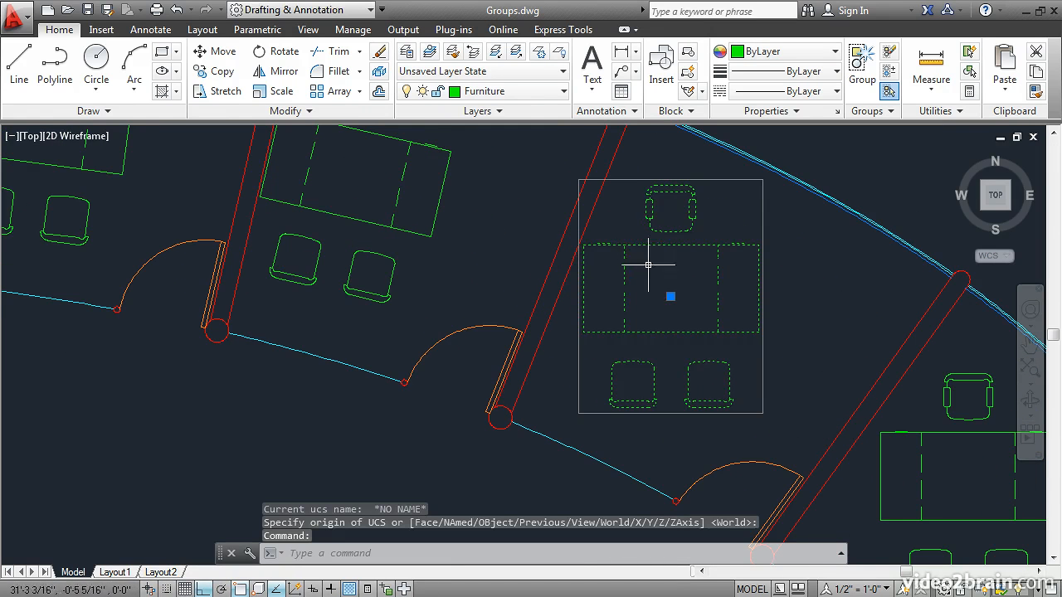
left_click(671, 296)
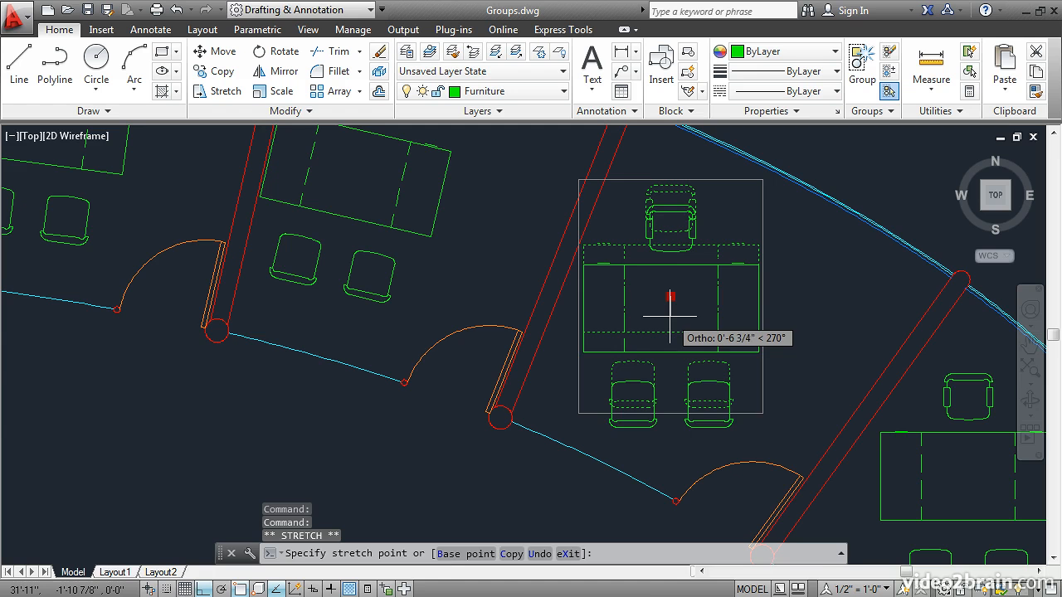
key("space")
key("space")
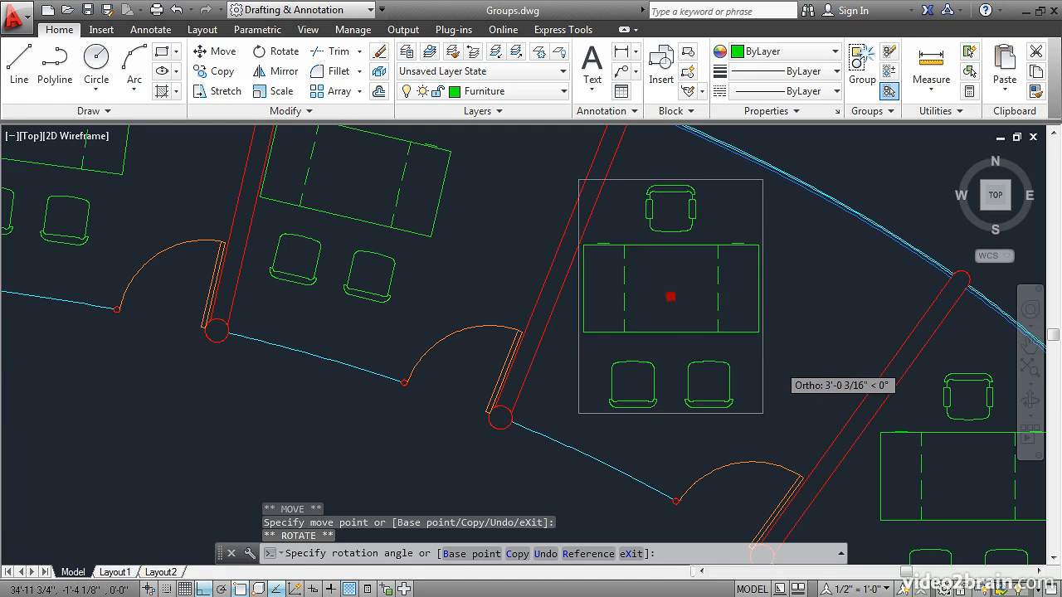
key("F8")
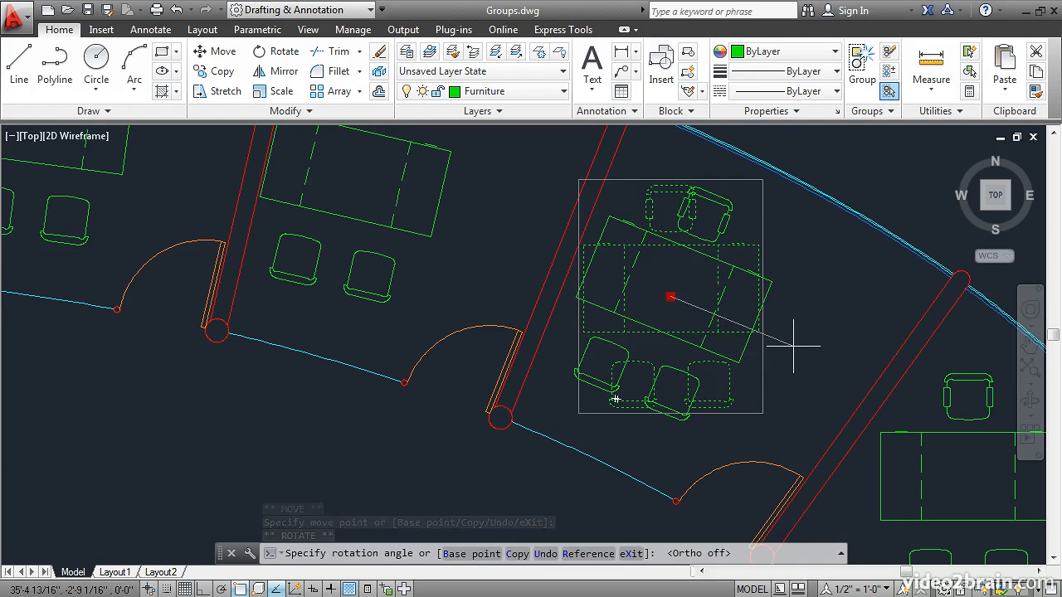
left_click(794, 346)
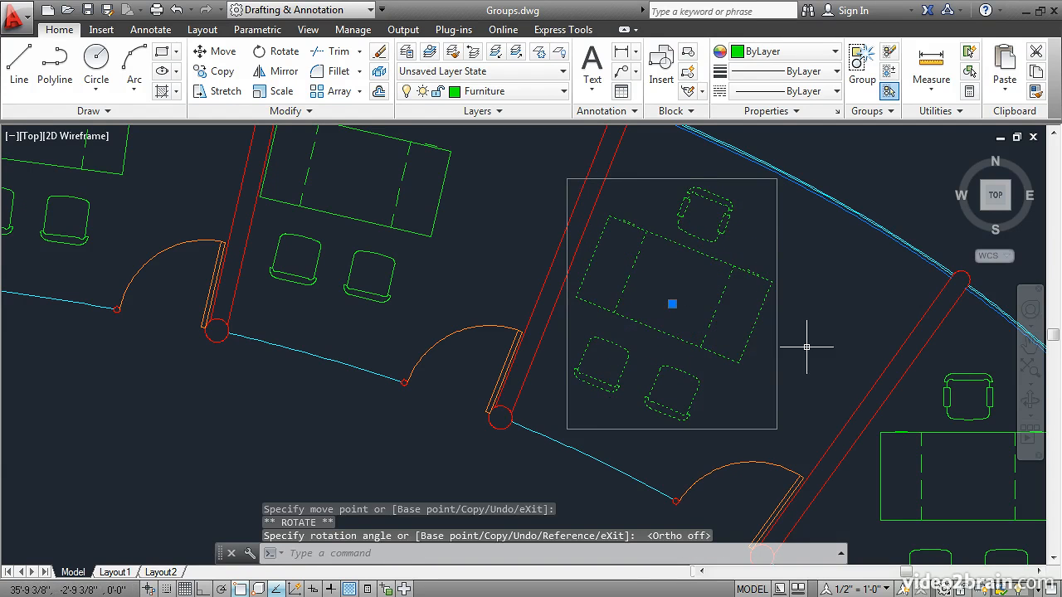
left_click(672, 303)
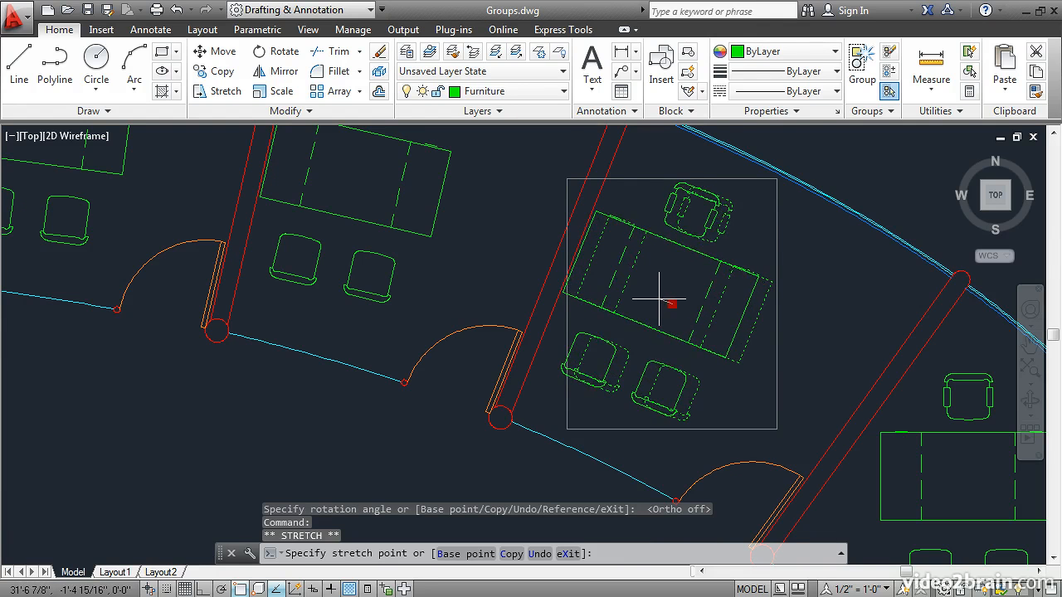
left_click(658, 299)
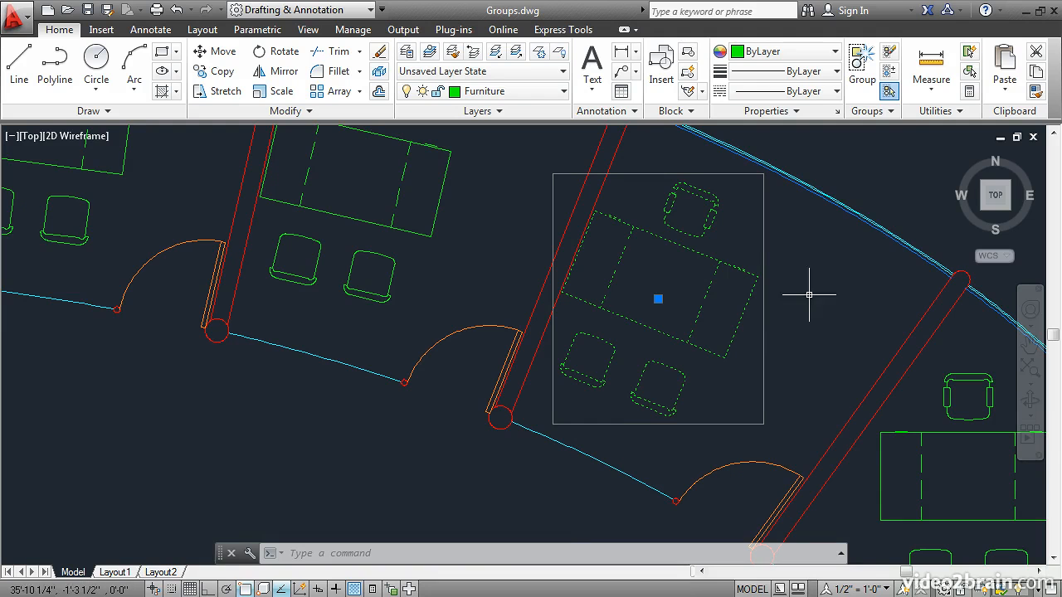
- Ungroup the fourth office's furniture into individual blocks
left_click(890, 54)
mouse_move(747, 268)
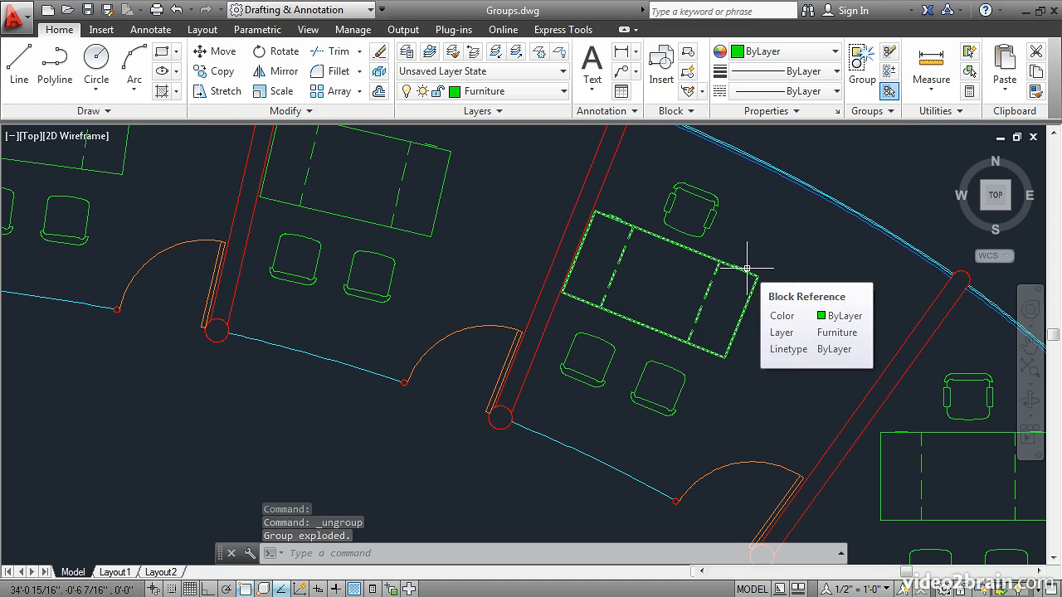
mouse_move(714, 218)
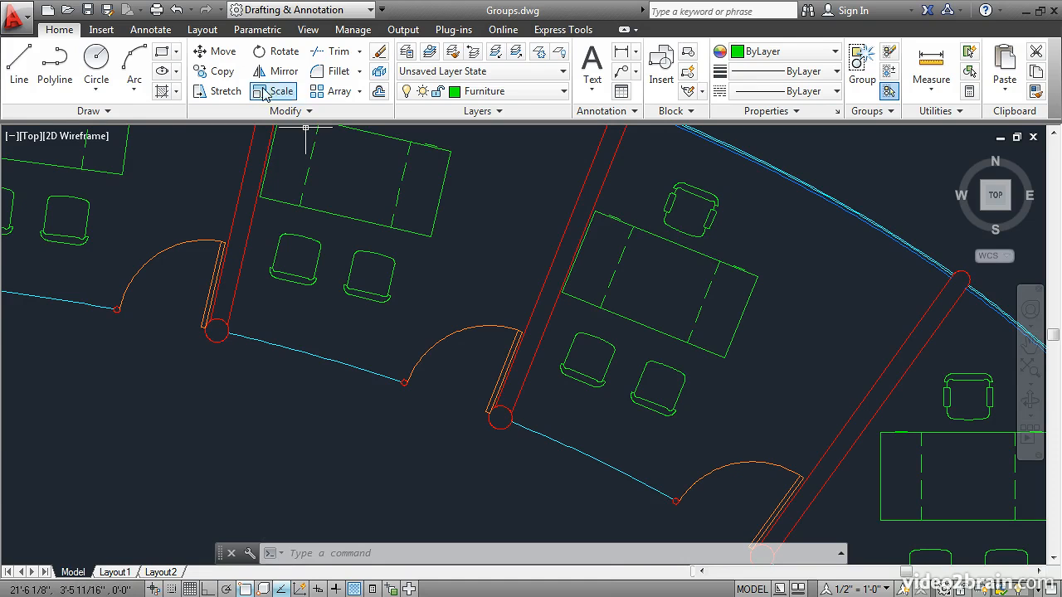
- Move the fourth office's two guest chairs slightly farther away from the desk
left_click(218, 51)
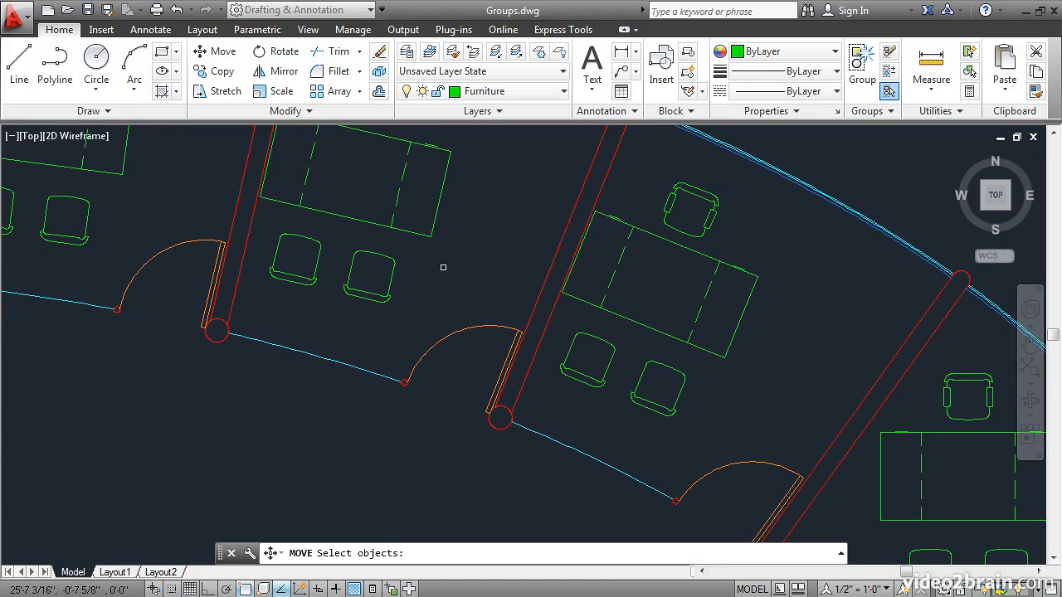
left_click(586, 357)
left_click(640, 377)
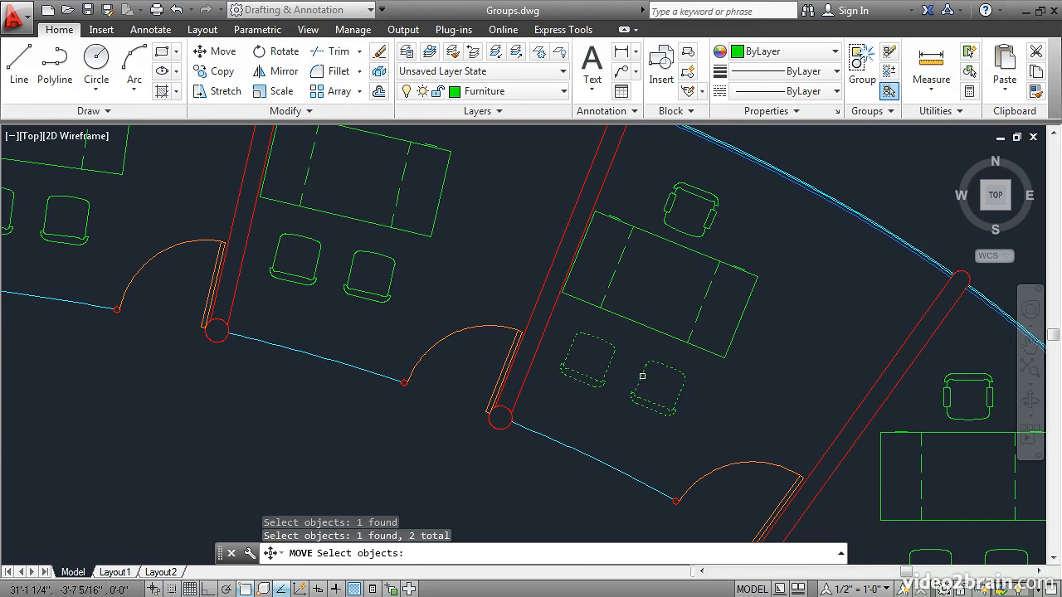
key("Return")
left_click(737, 409)
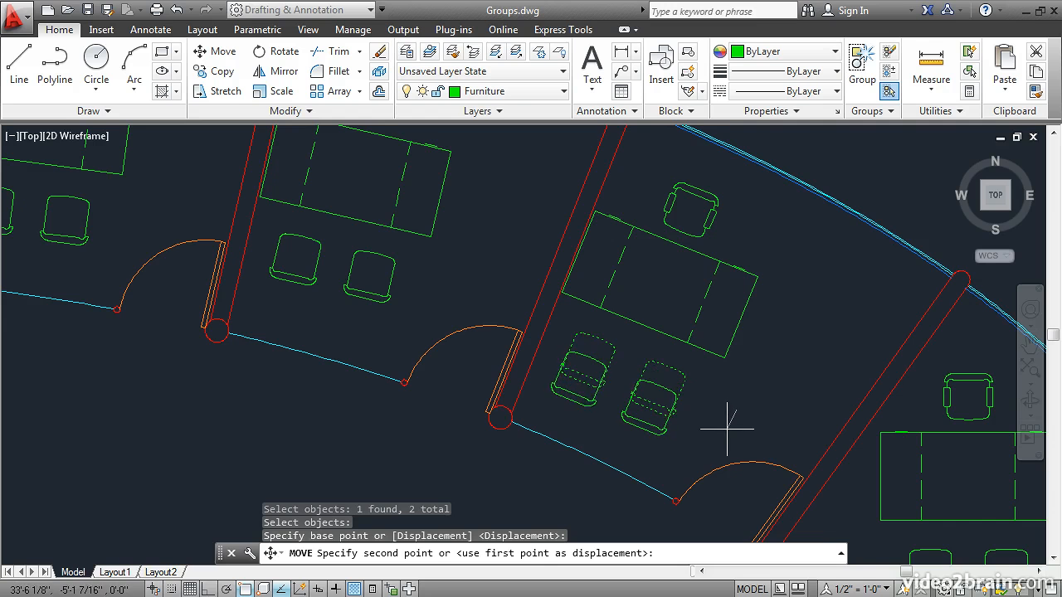
left_click(728, 427)
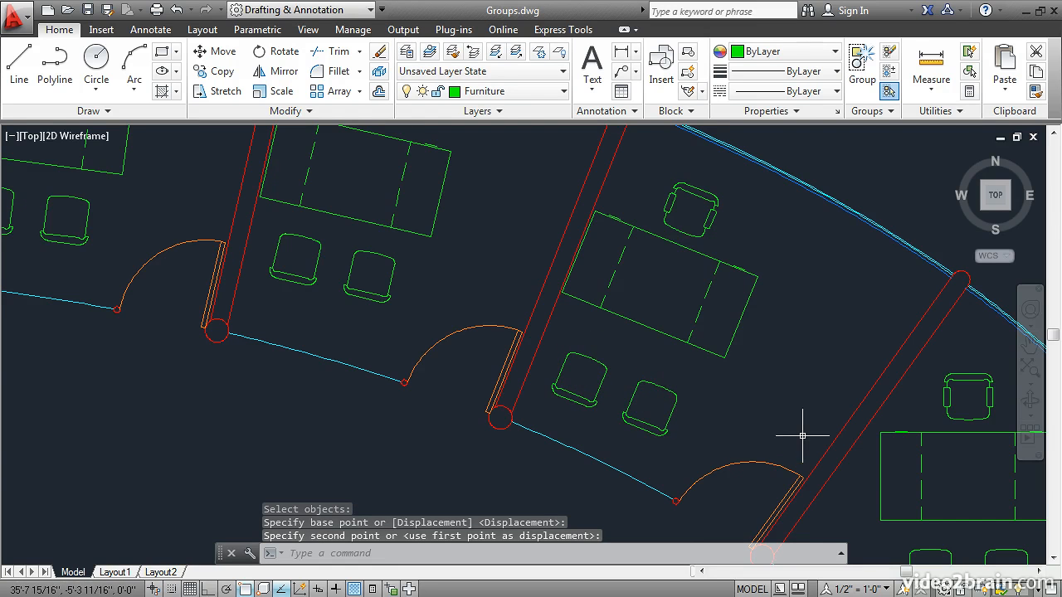
- Rotate the last office's furniture group counterclockwise about its center grip to follow the slanted wall, and shift it slightly toward the room's lower right
scroll(802, 436, "down", 2)
middle_click_drag(802, 435, 534, 290)
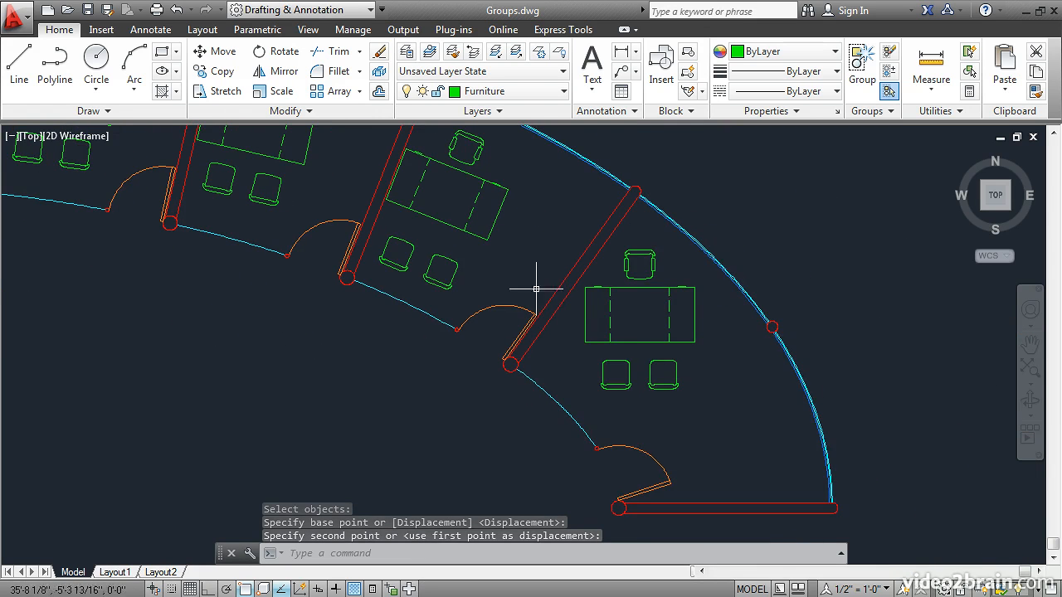
left_click(639, 342)
left_click(640, 343)
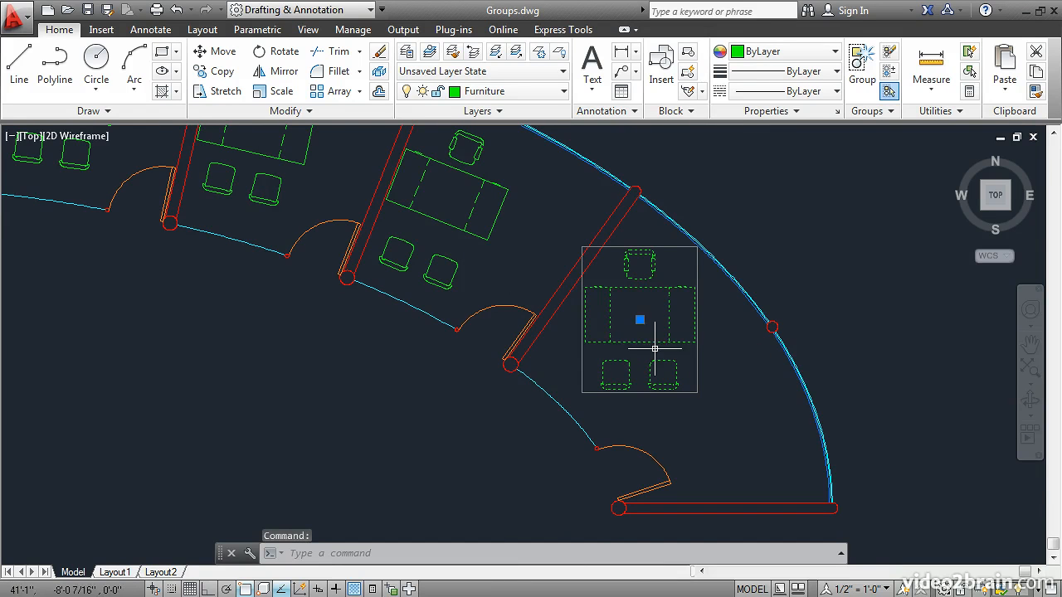
left_click(640, 320)
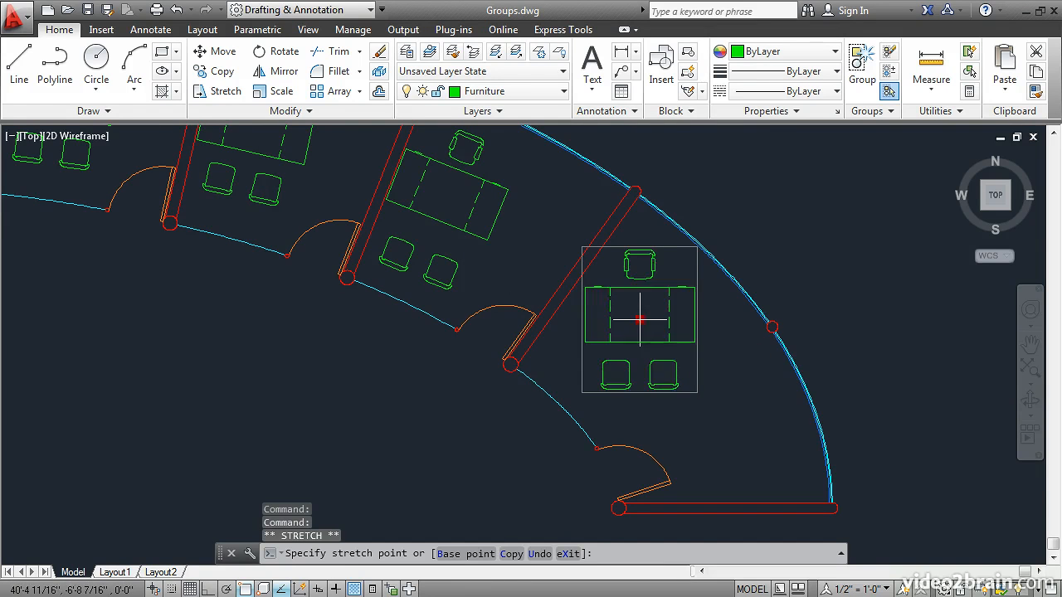
key("space")
key("space")
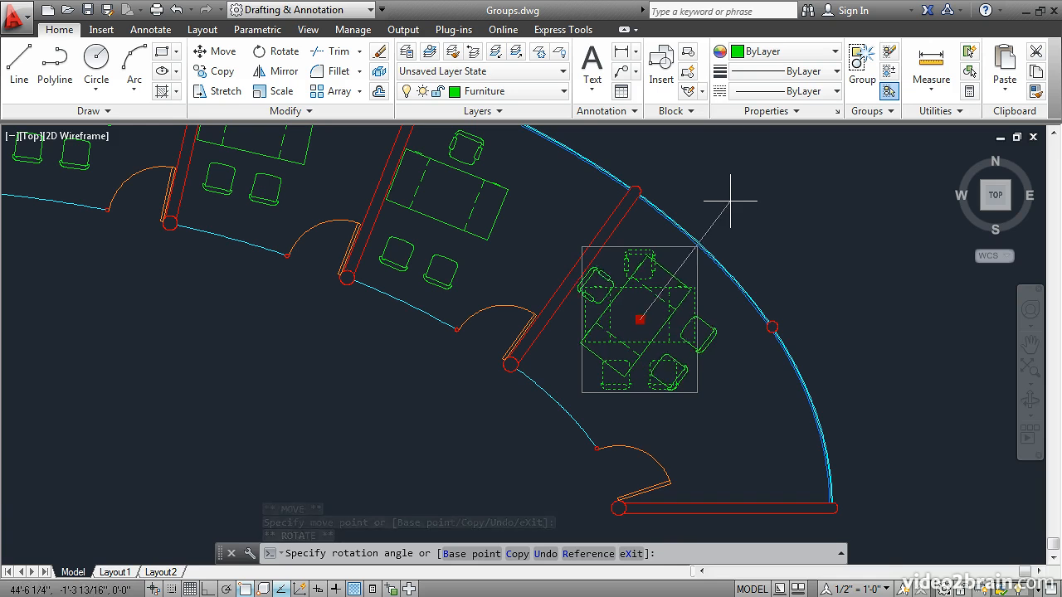
left_click(736, 207)
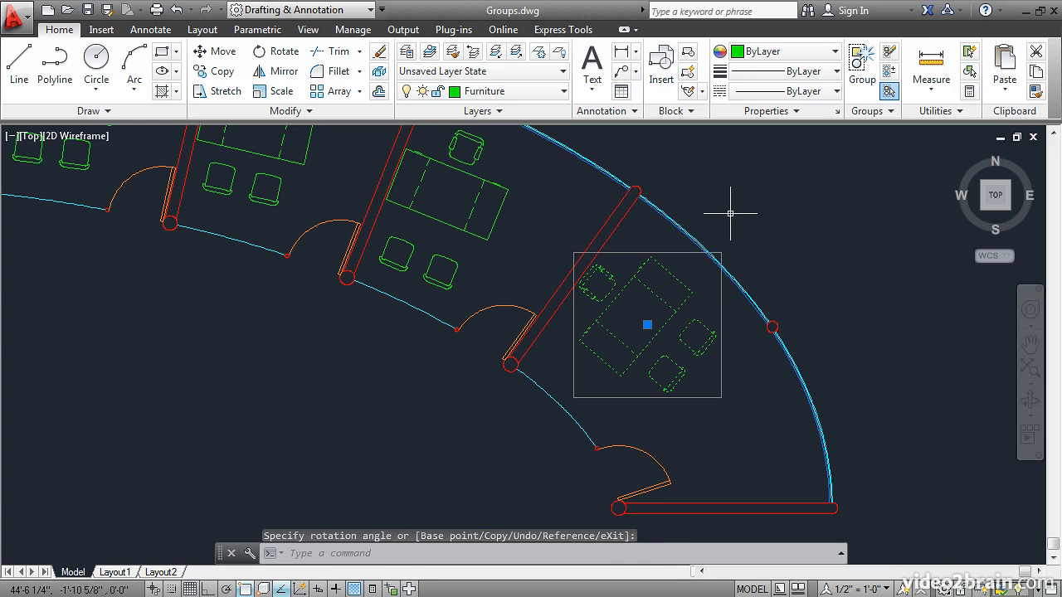
left_click(648, 324)
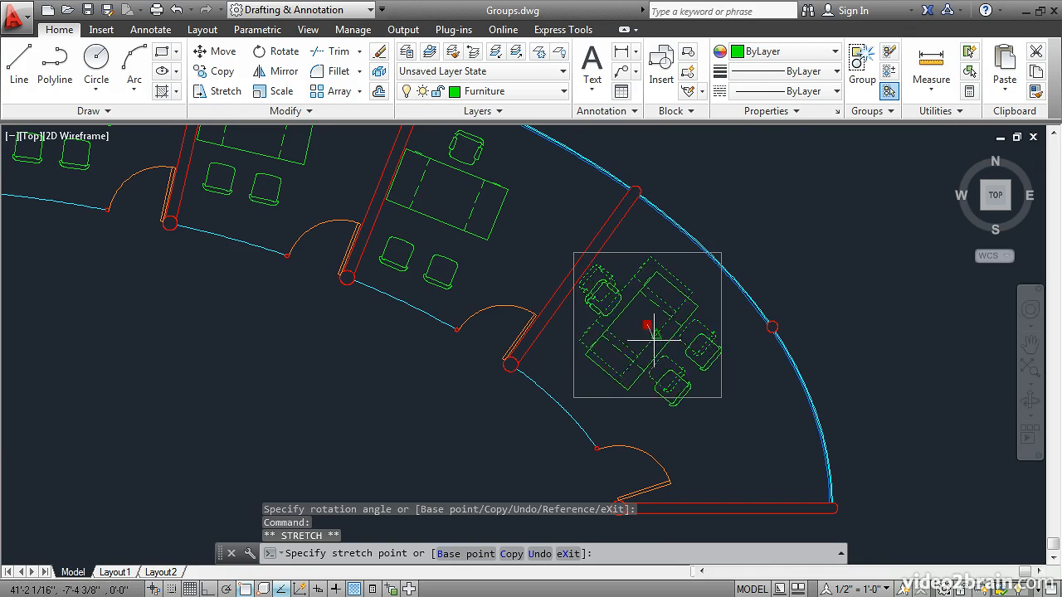
left_click(657, 346)
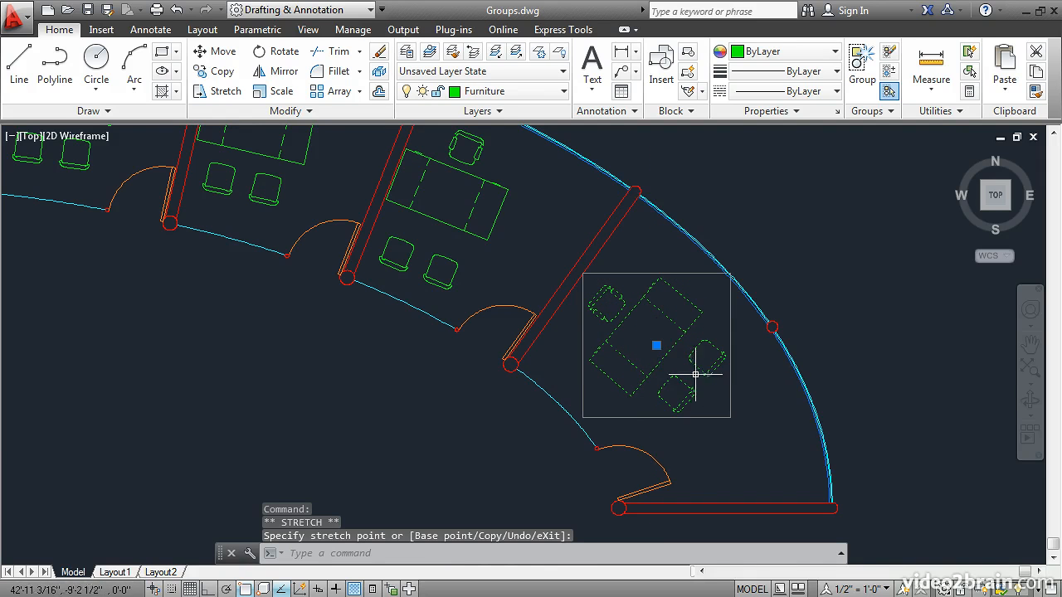
- Turn group selection off and deselect the last office's furniture
scroll(712, 383, "up", 3)
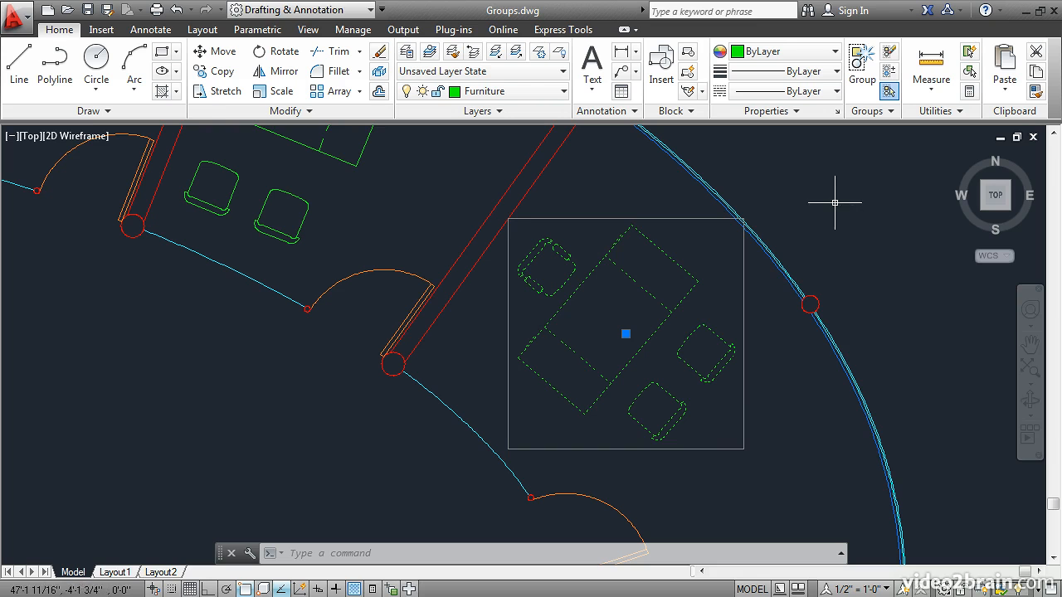
left_click(889, 92)
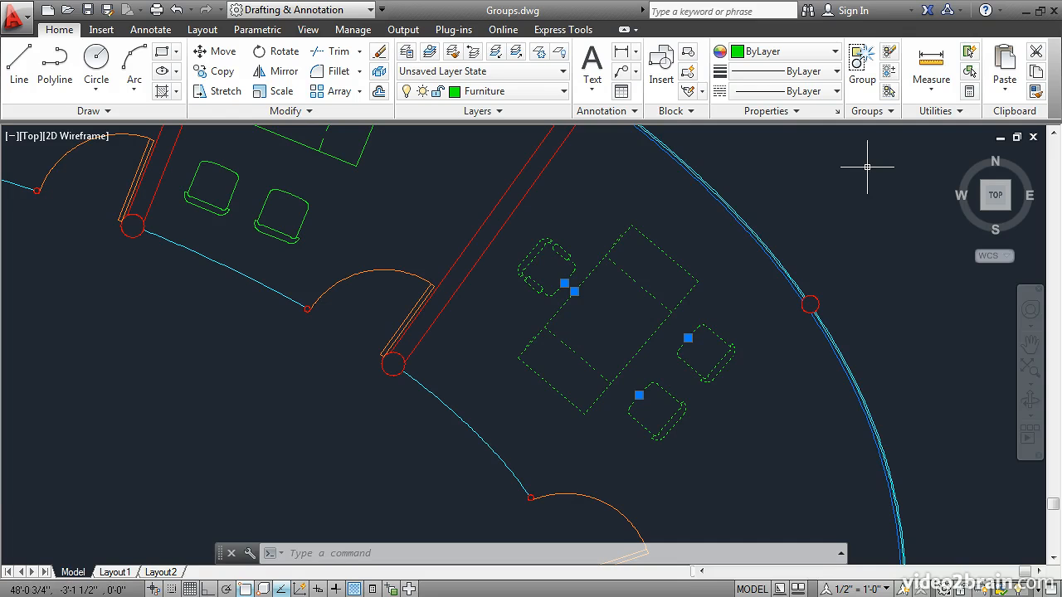
key("Escape")
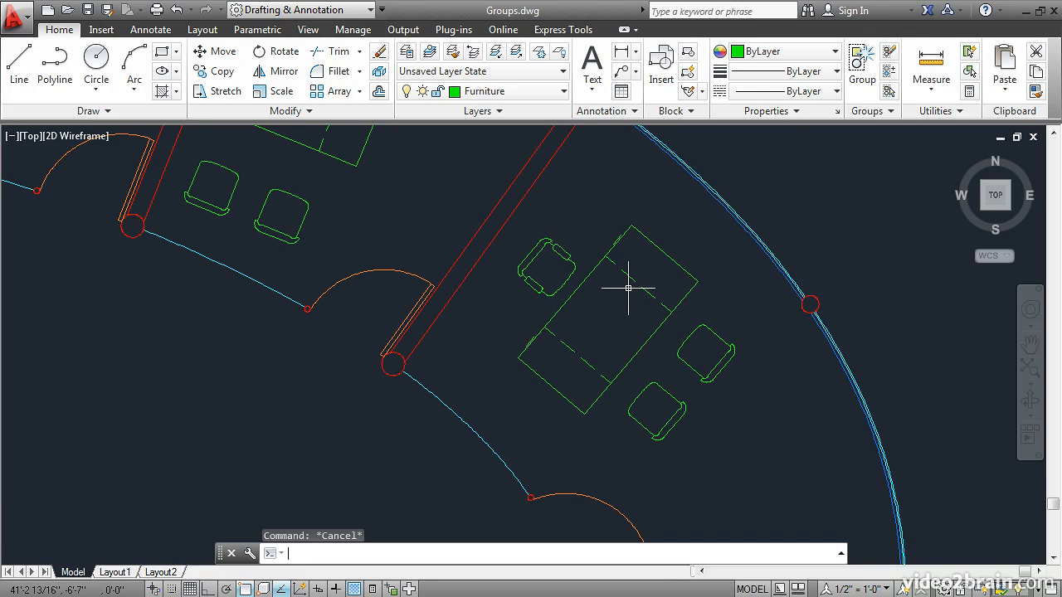
mouse_move(657, 328)
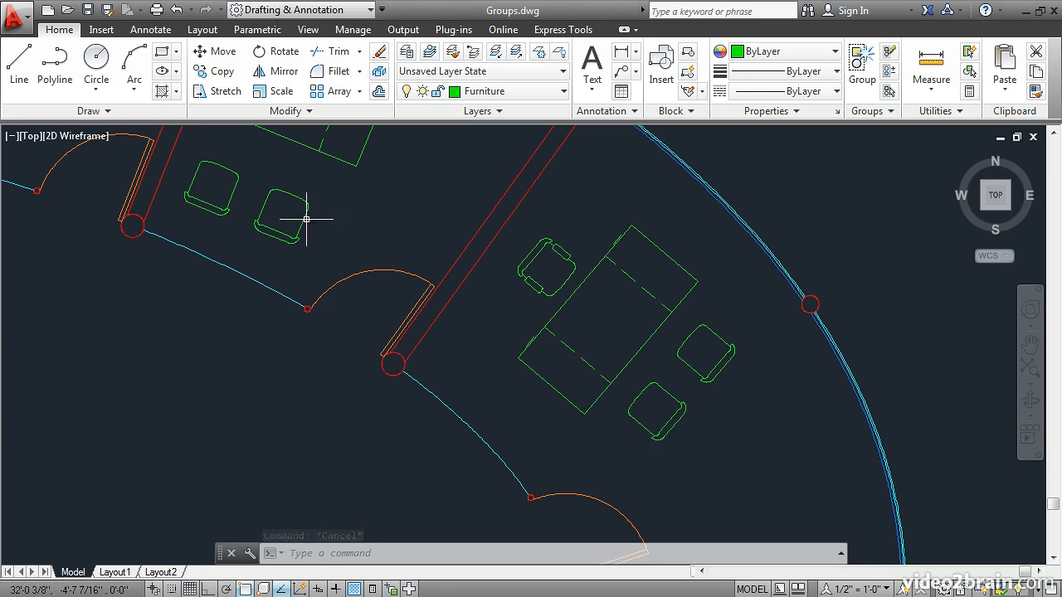
- Copy the last office's lower guest chair to add a third chair in line with the existing two
middle_click_drag(280, 171, 521, 393)
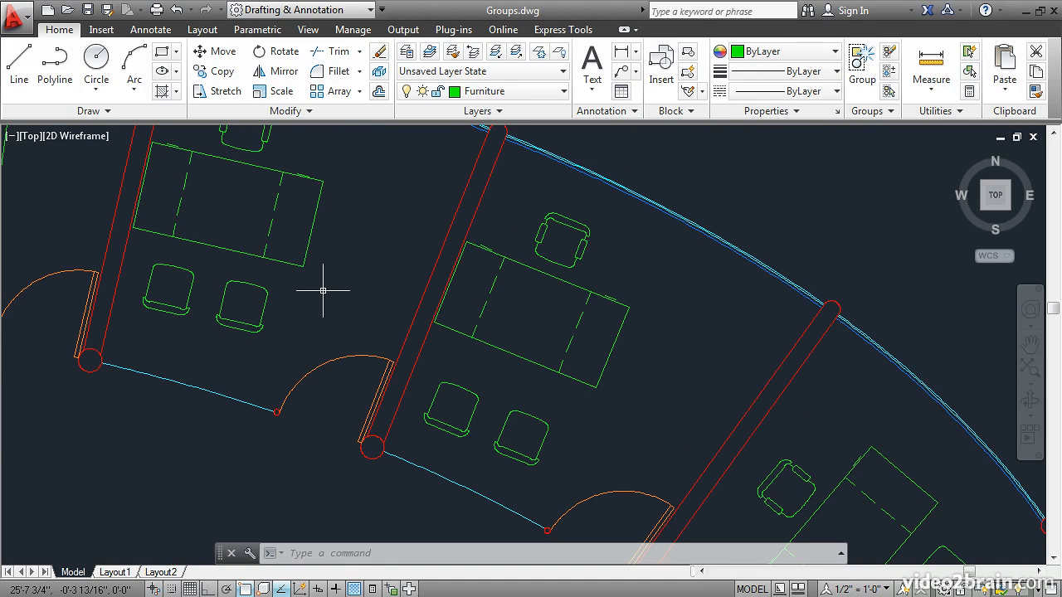
middle_click_drag(747, 463, 562, 249)
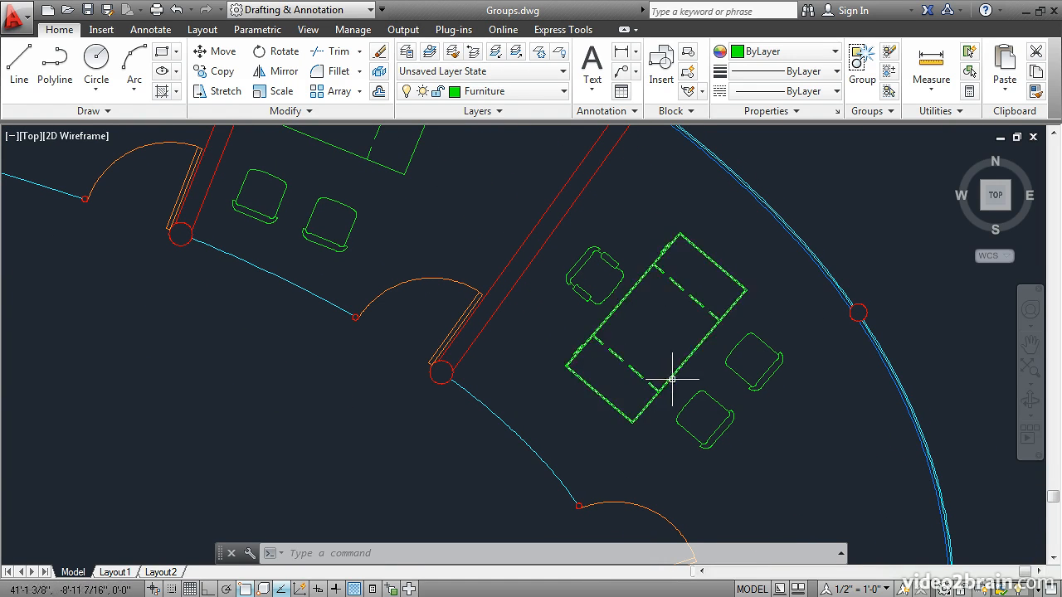
left_click(218, 72)
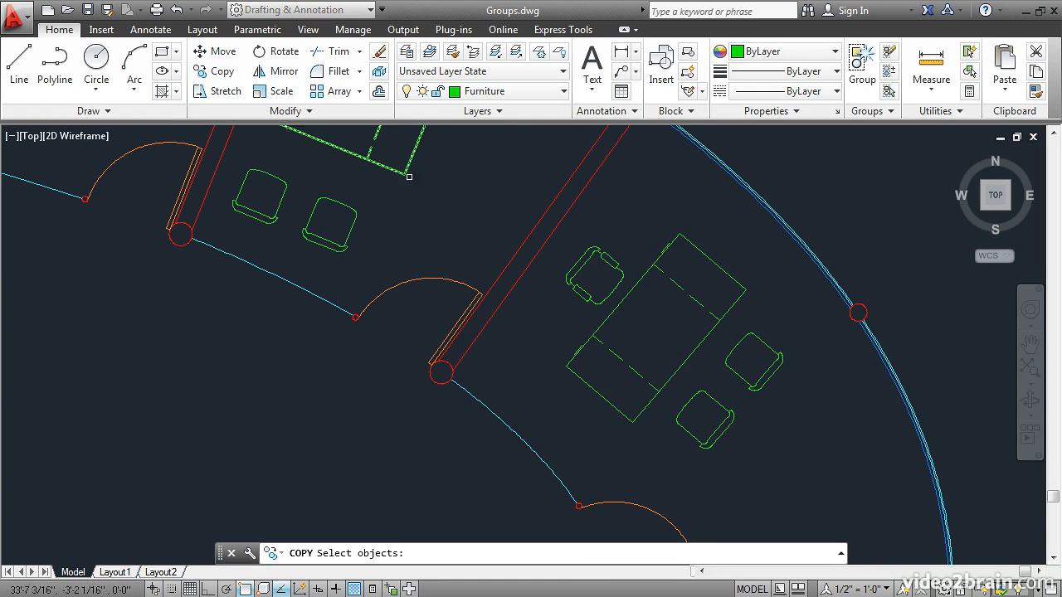
left_click(705, 416)
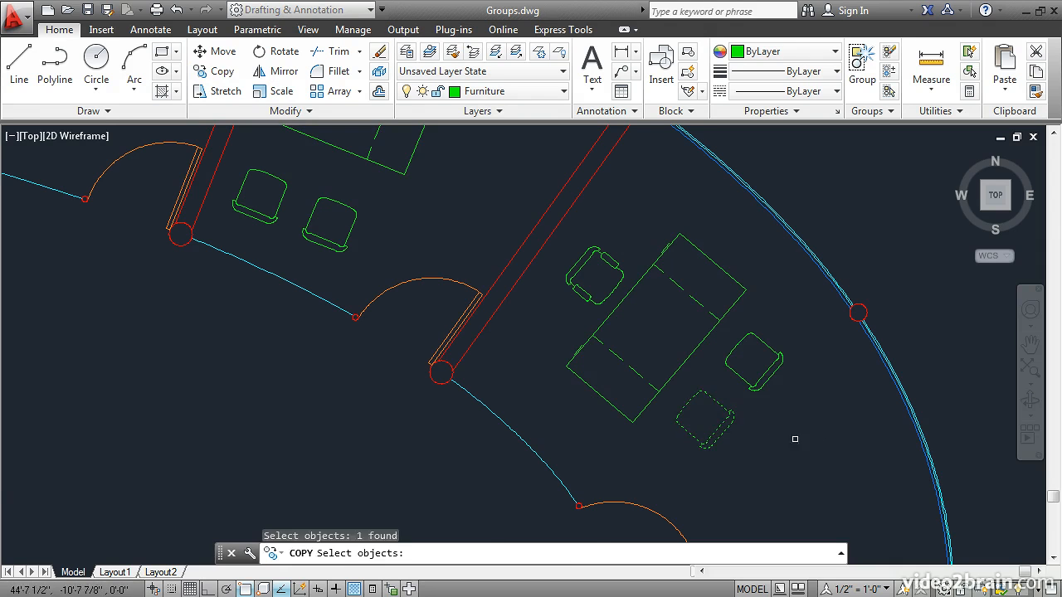
key("Return")
left_click(827, 417)
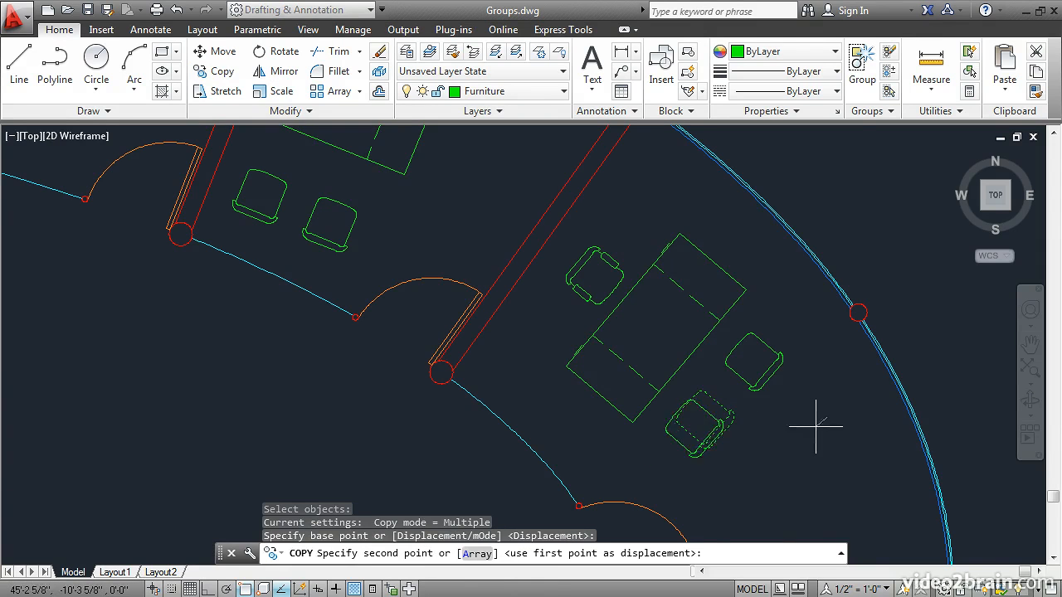
left_click(781, 472)
key("Return")
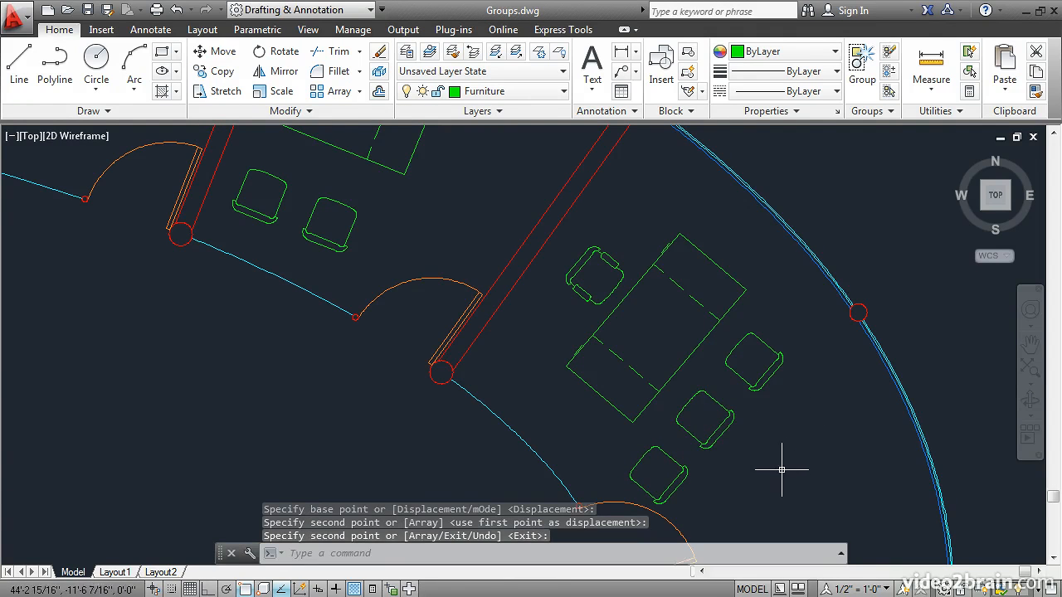
- Move the last office's three guest chairs together away from the desk, up and to the right, centering them along its long side
left_click(216, 51)
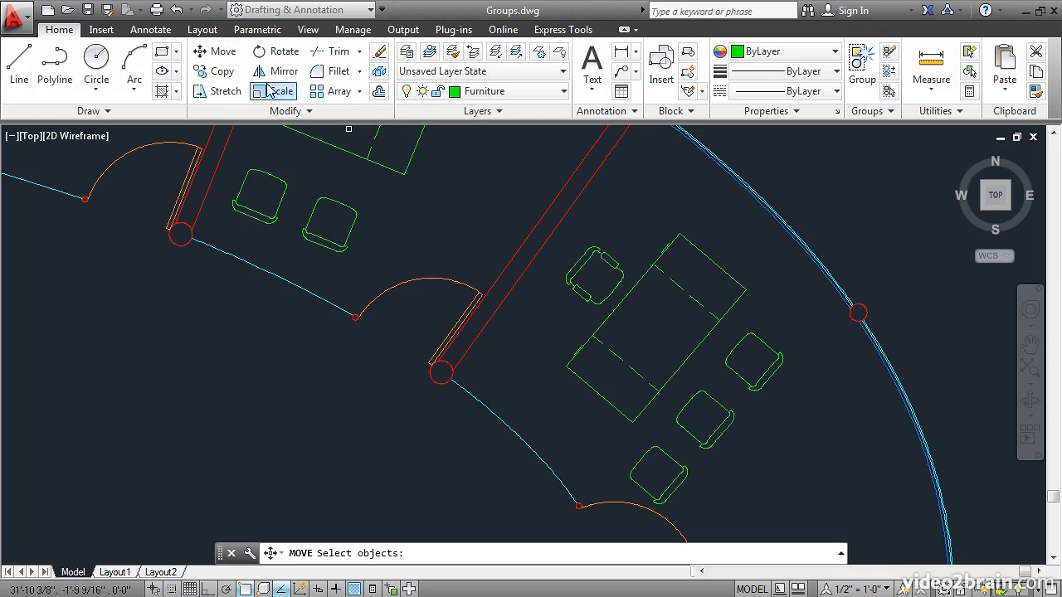
left_click(681, 457)
left_click(695, 440)
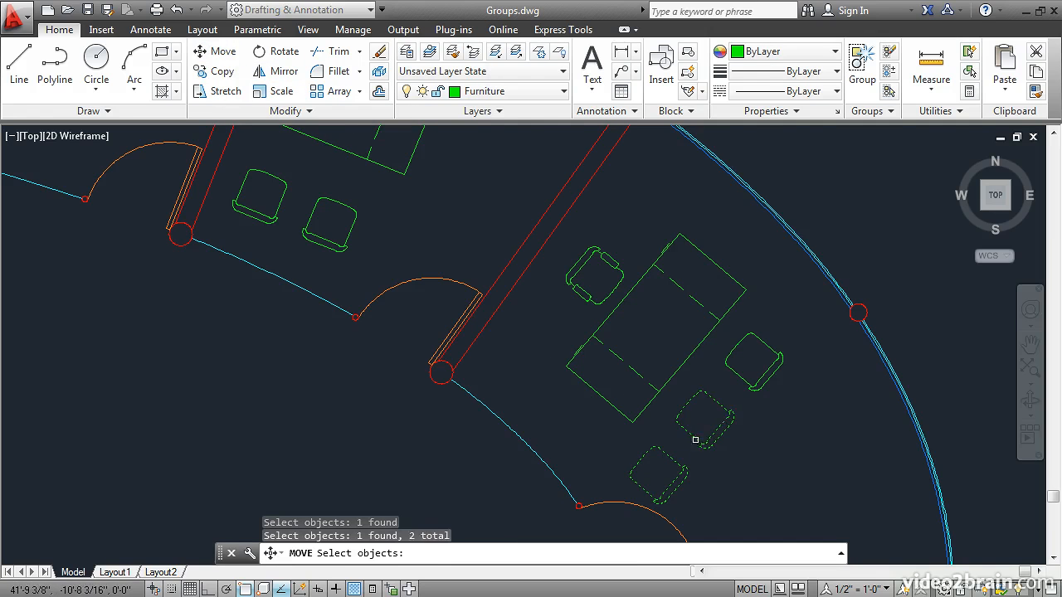
left_click(739, 378)
key("Return")
left_click(766, 450)
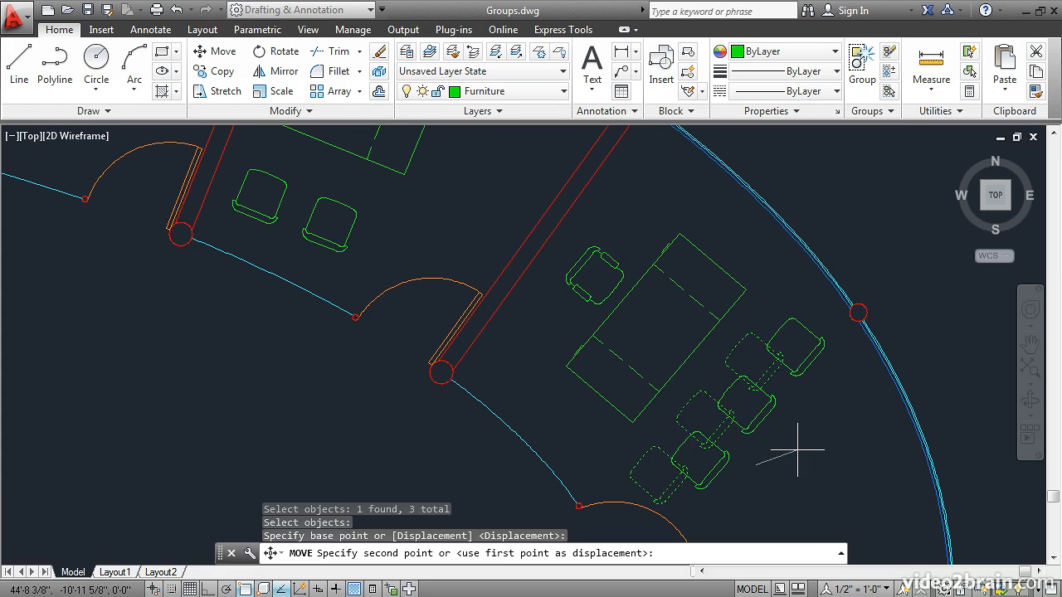
left_click(797, 451)
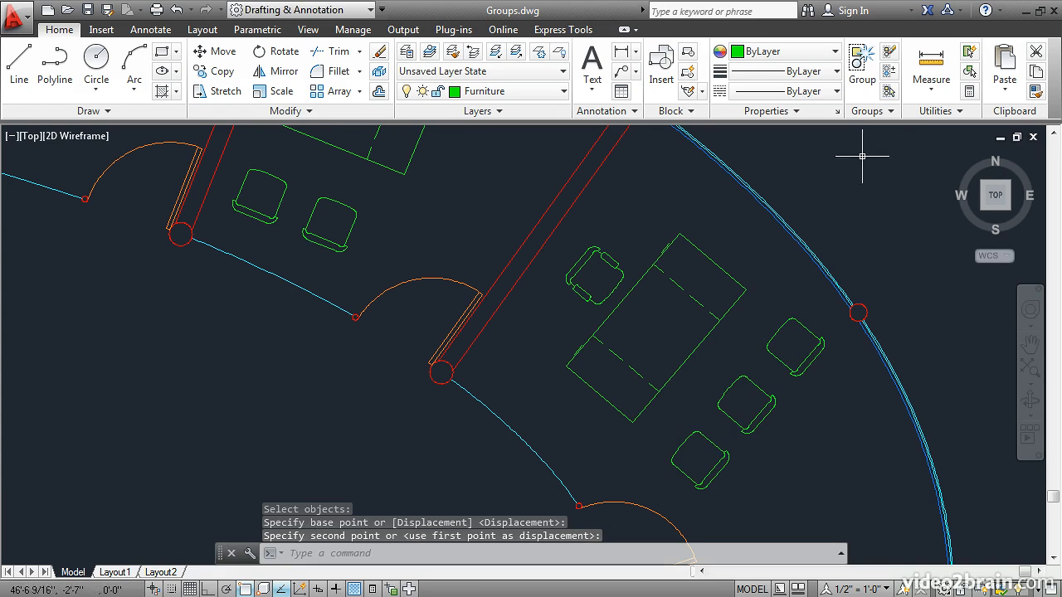
- Turn group selection back on and use Group Edit to add the third guest chair to the last office's furniture group
left_click(890, 91)
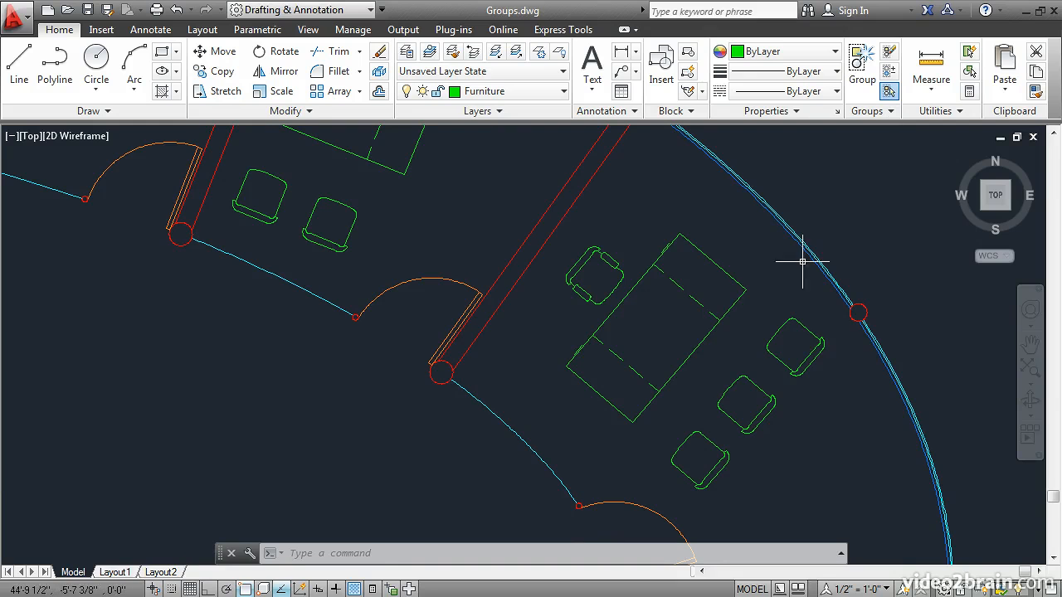
mouse_move(742, 294)
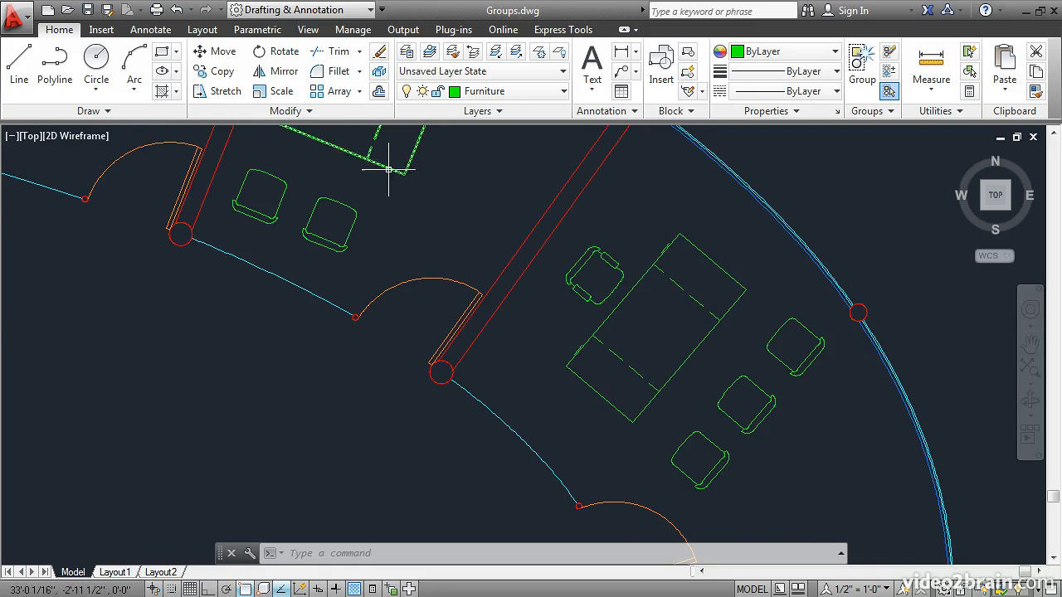
middle_click_drag(387, 194, 589, 358)
scroll(589, 359, "down", 2)
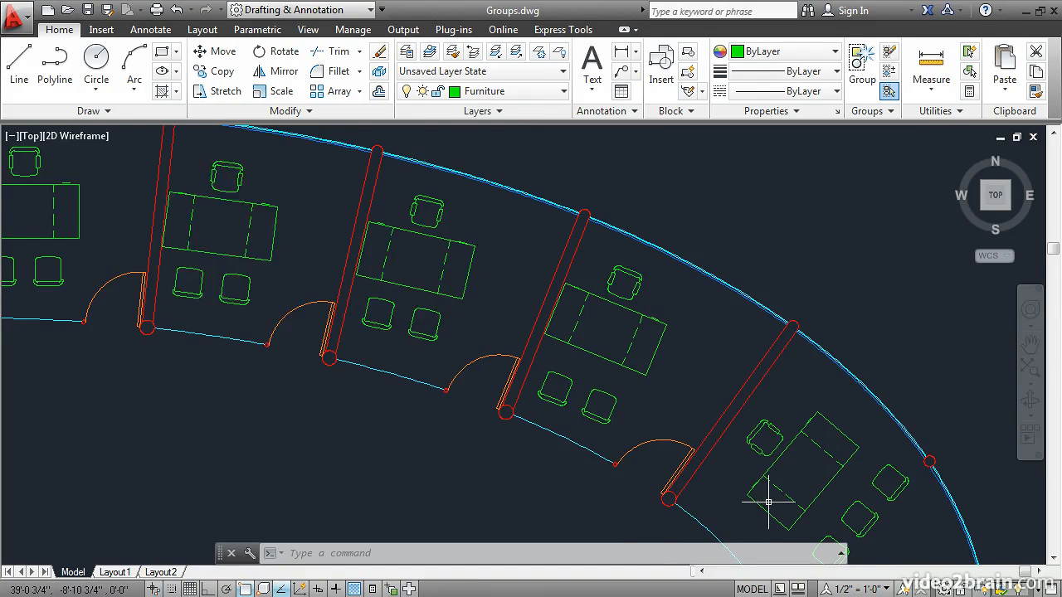
scroll(766, 498, "up", 3)
middle_click_drag(666, 407, 545, 329)
scroll(545, 329, "down", 3)
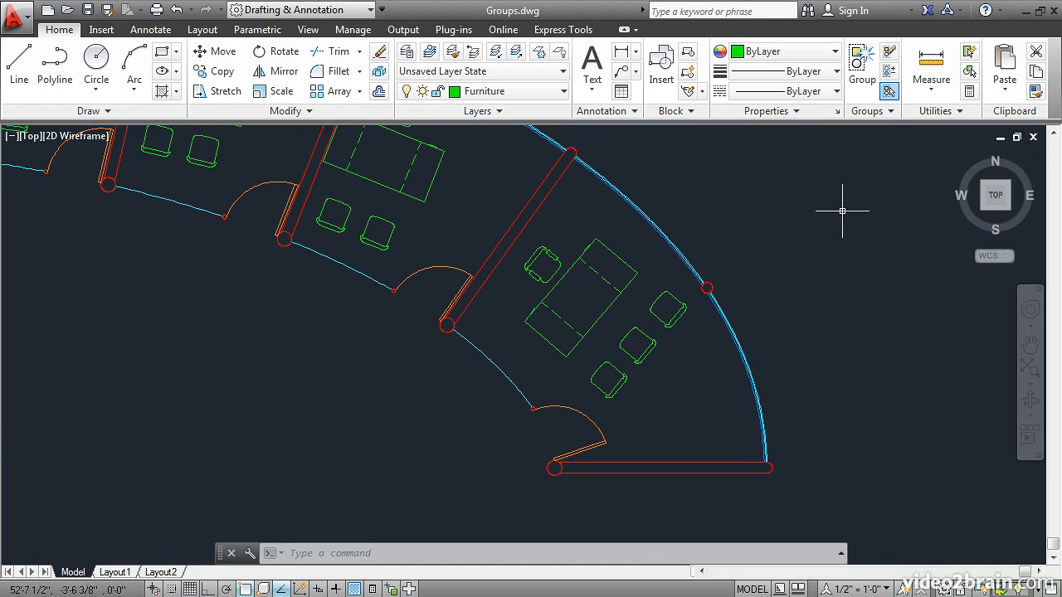
left_click(891, 72)
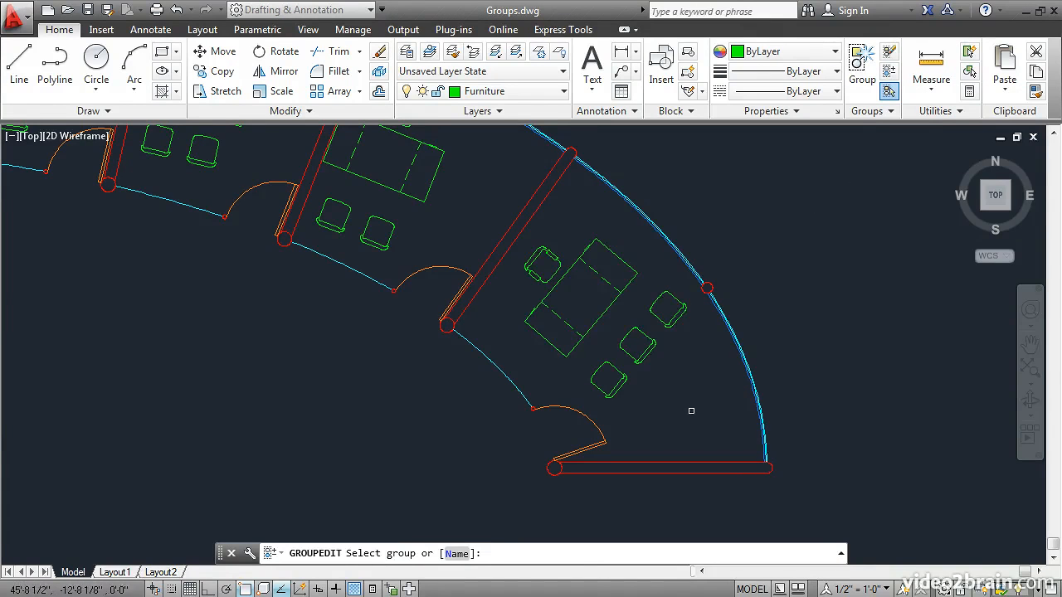
left_click(647, 352)
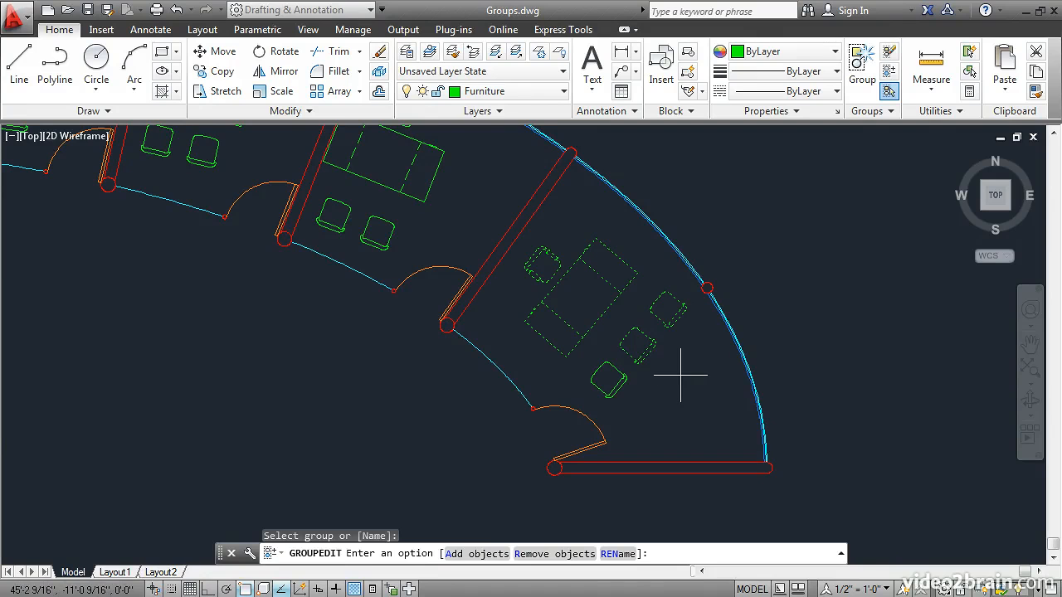
left_click(471, 553)
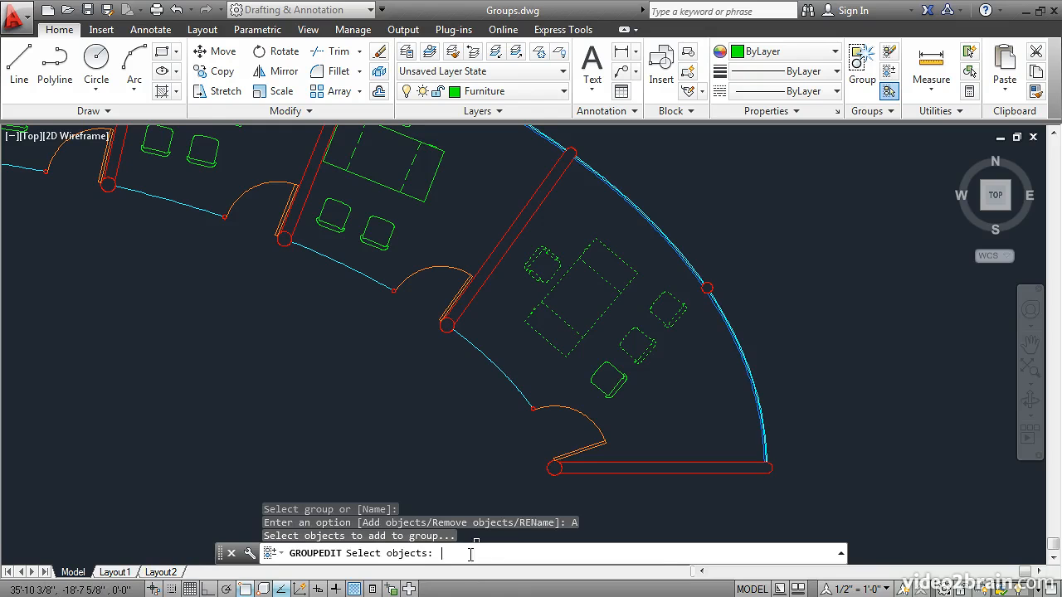
left_click(614, 384)
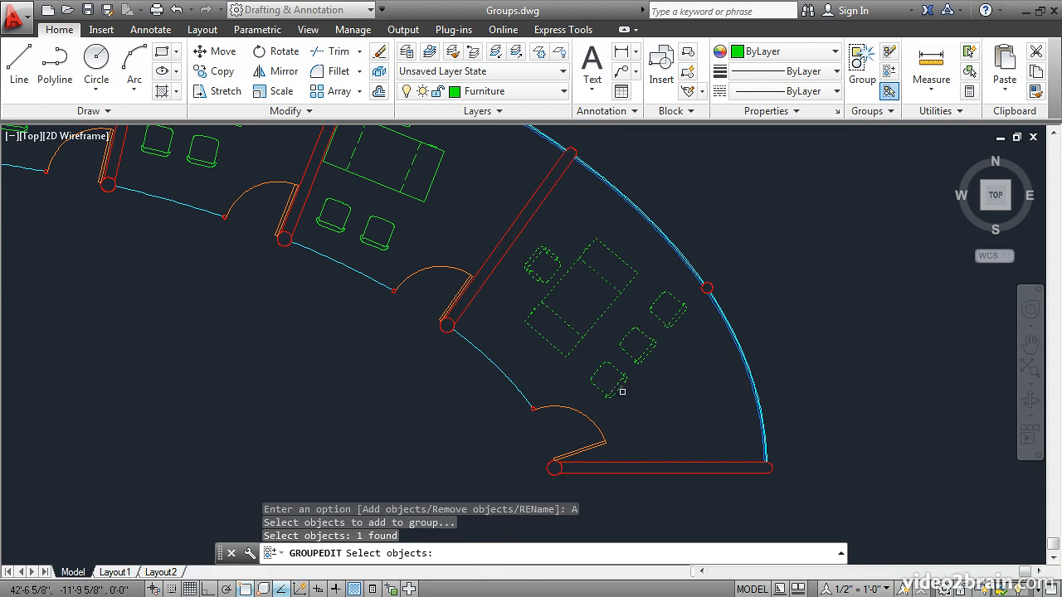
key("Return")
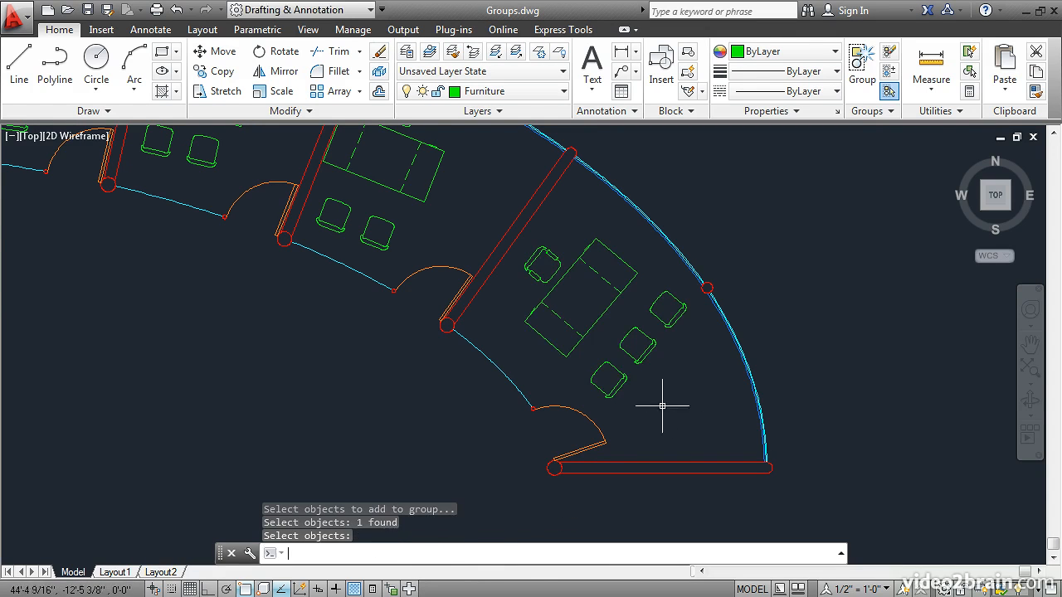